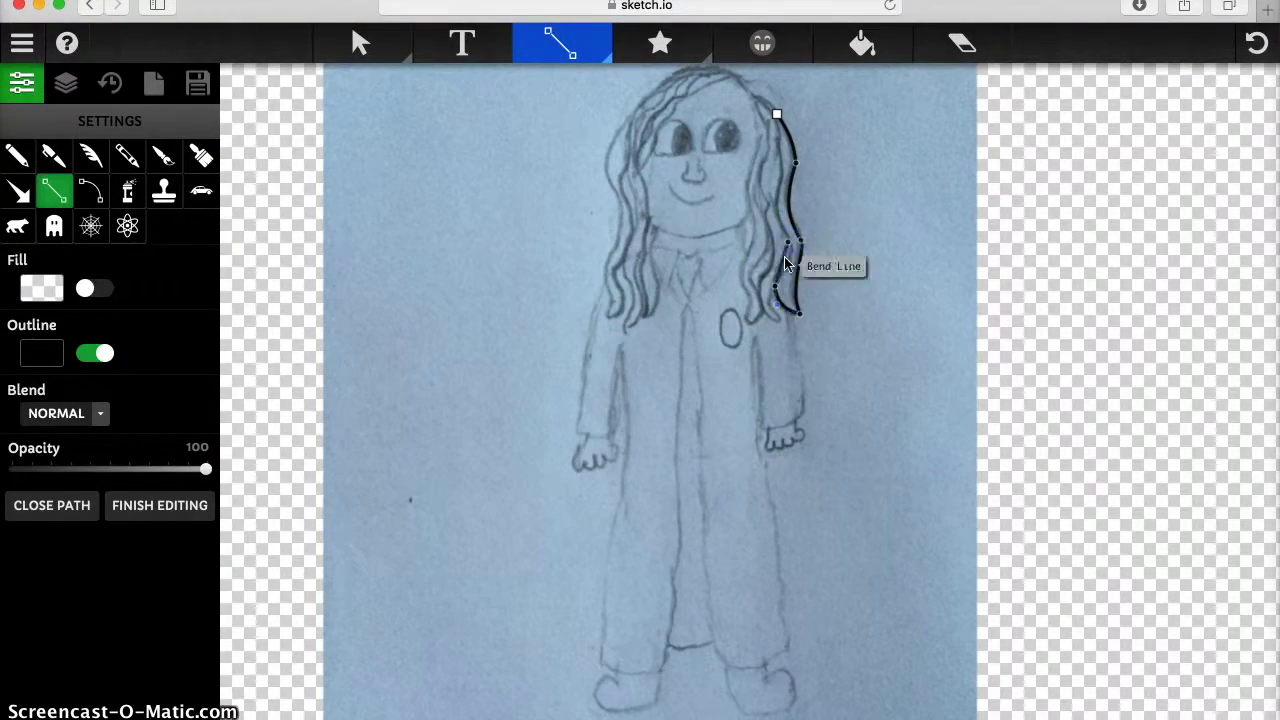
Step: Trace the second wavy hair strand just inside the outer strand on the right side of the head with the Line tool
{"action": "left_click", "coordinate": [48, 188]}
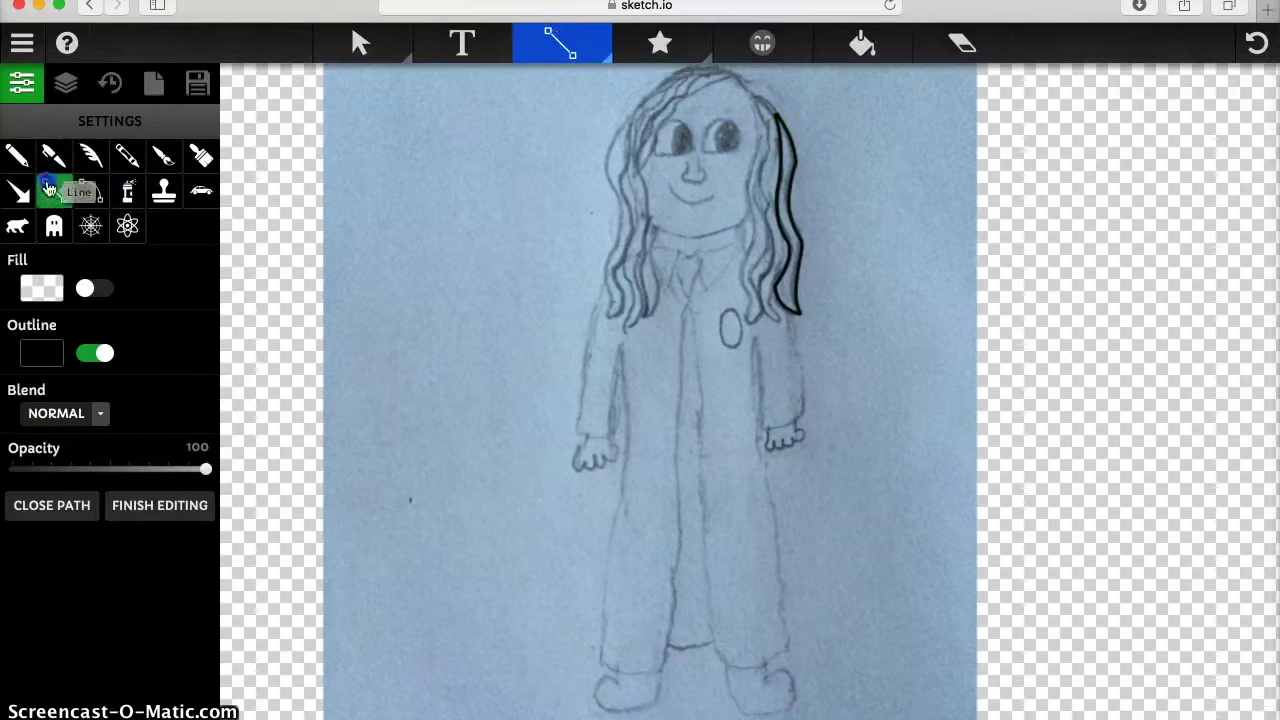
{"action": "left_click", "coordinate": [766, 188]}
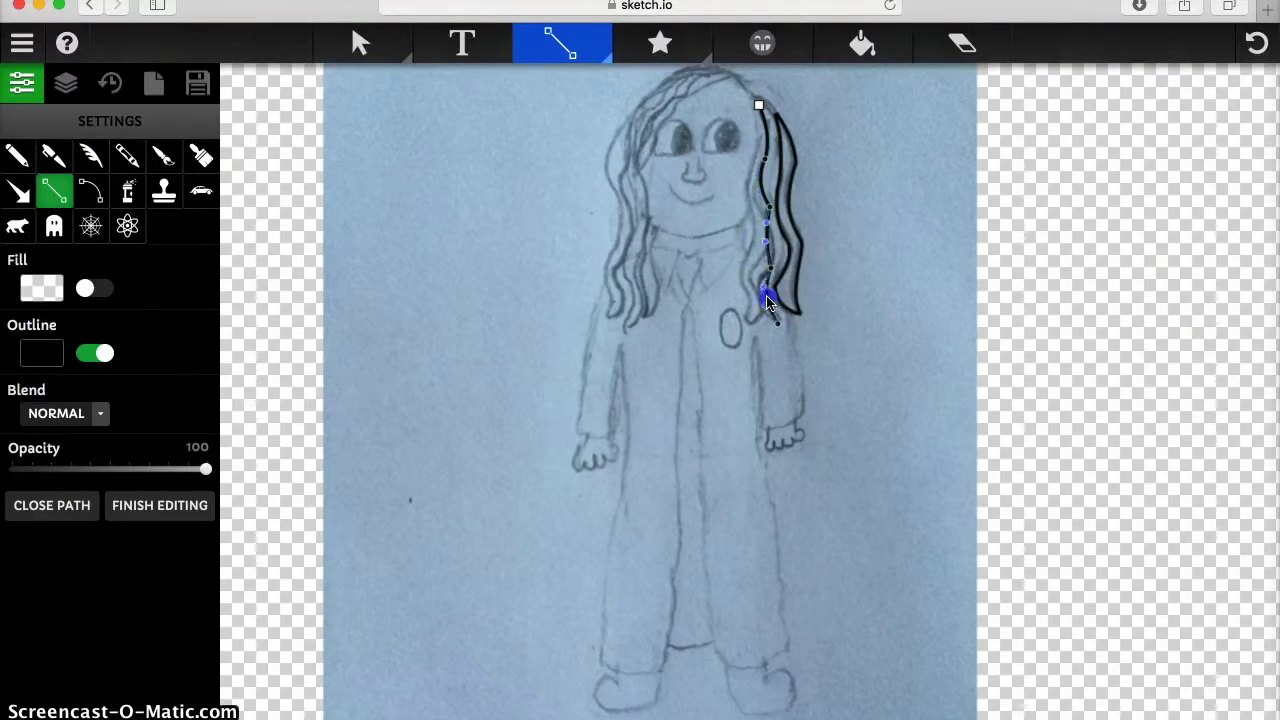
{"action": "left_click", "coordinate": [90, 190]}
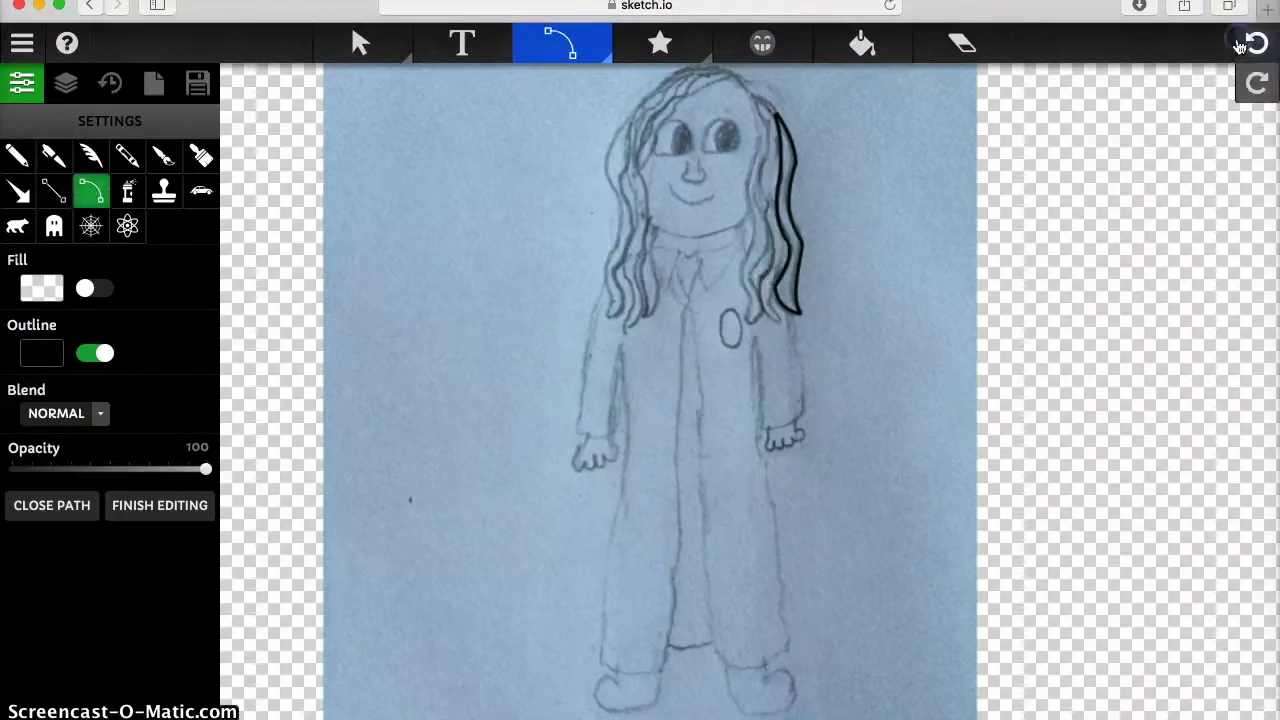
{"action": "left_click", "coordinate": [38, 192]}
{"action": "left_click", "coordinate": [757, 102]}
{"action": "left_click", "coordinate": [766, 258]}
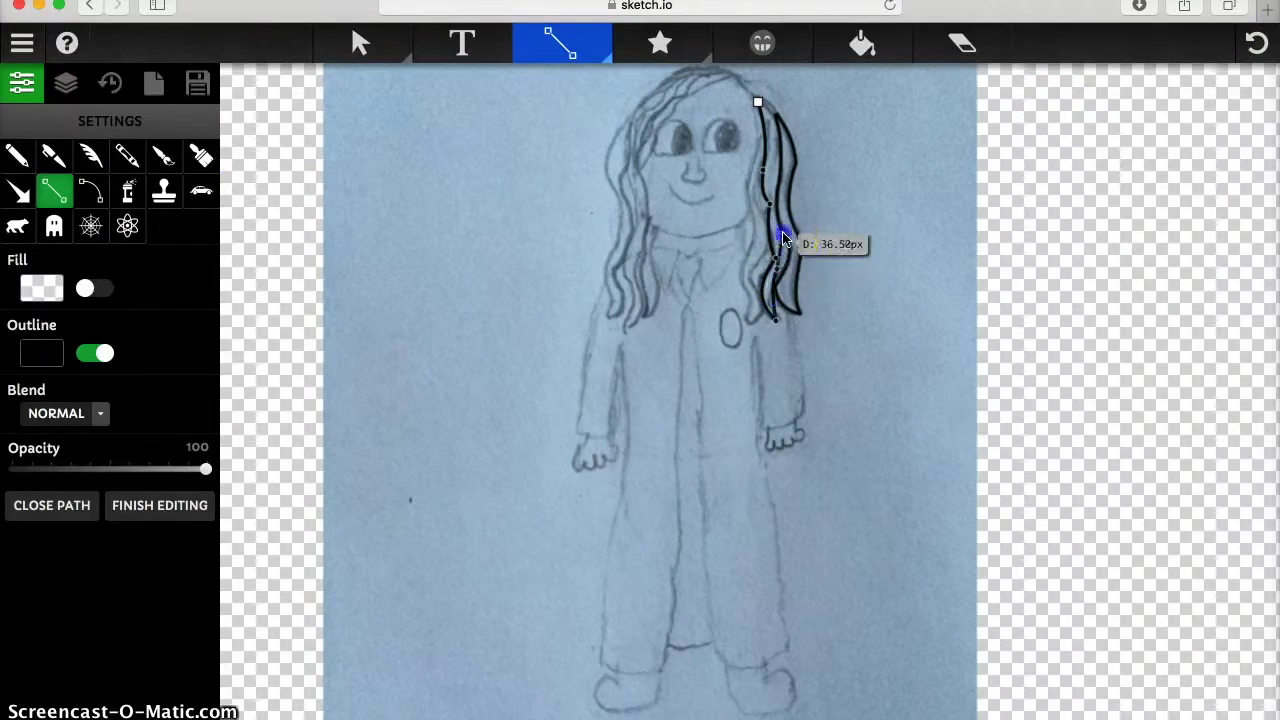
{"action": "left_click", "coordinate": [758, 113]}
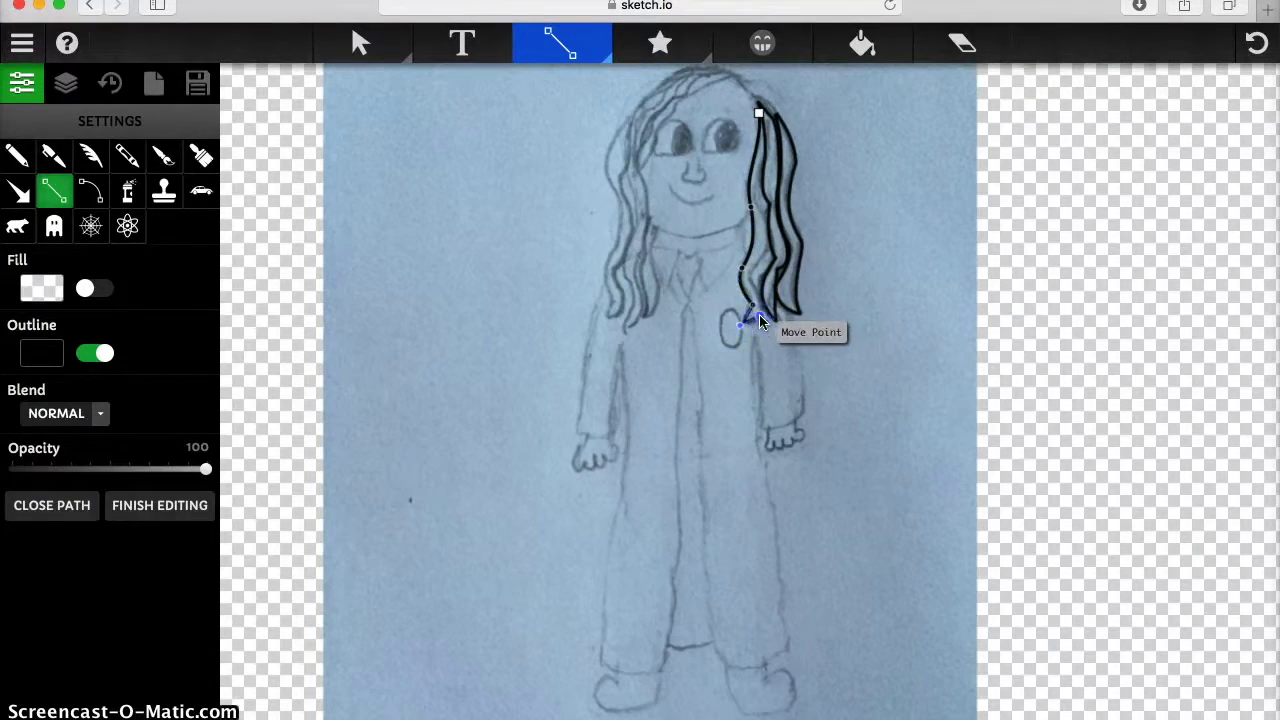
{"action": "left_click", "coordinate": [90, 190]}
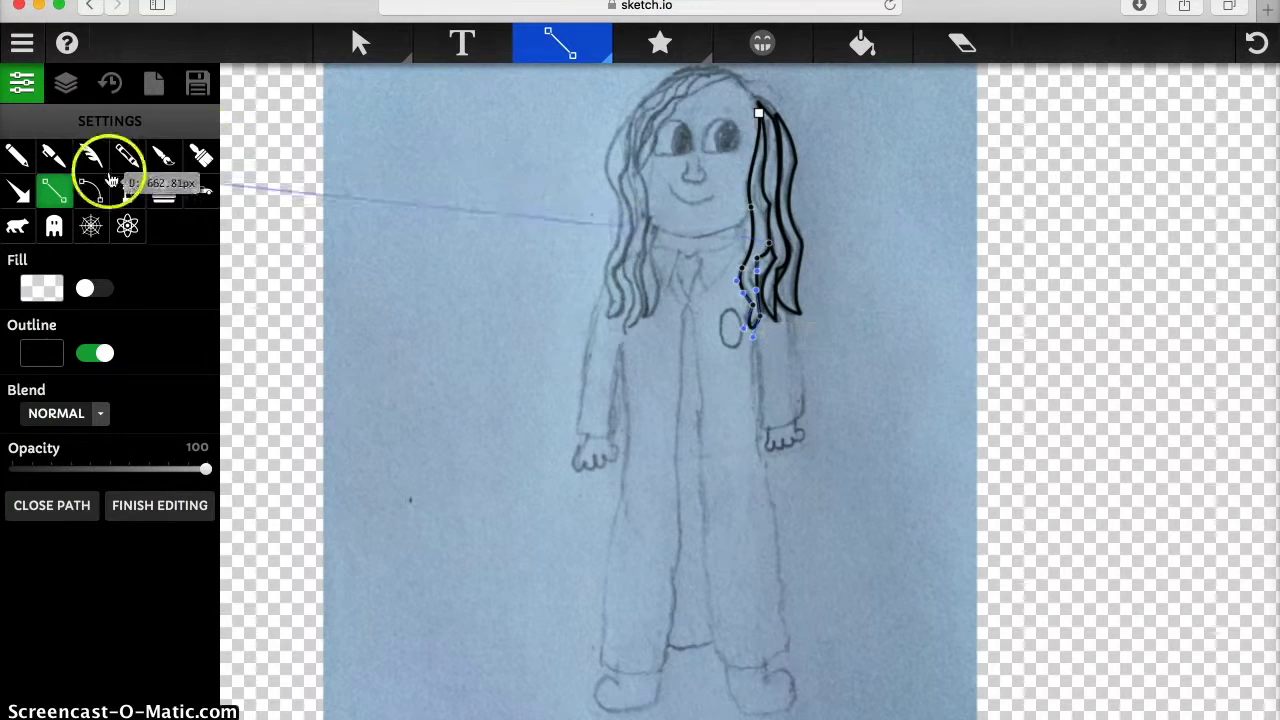
{"action": "left_click", "coordinate": [1268, 48]}
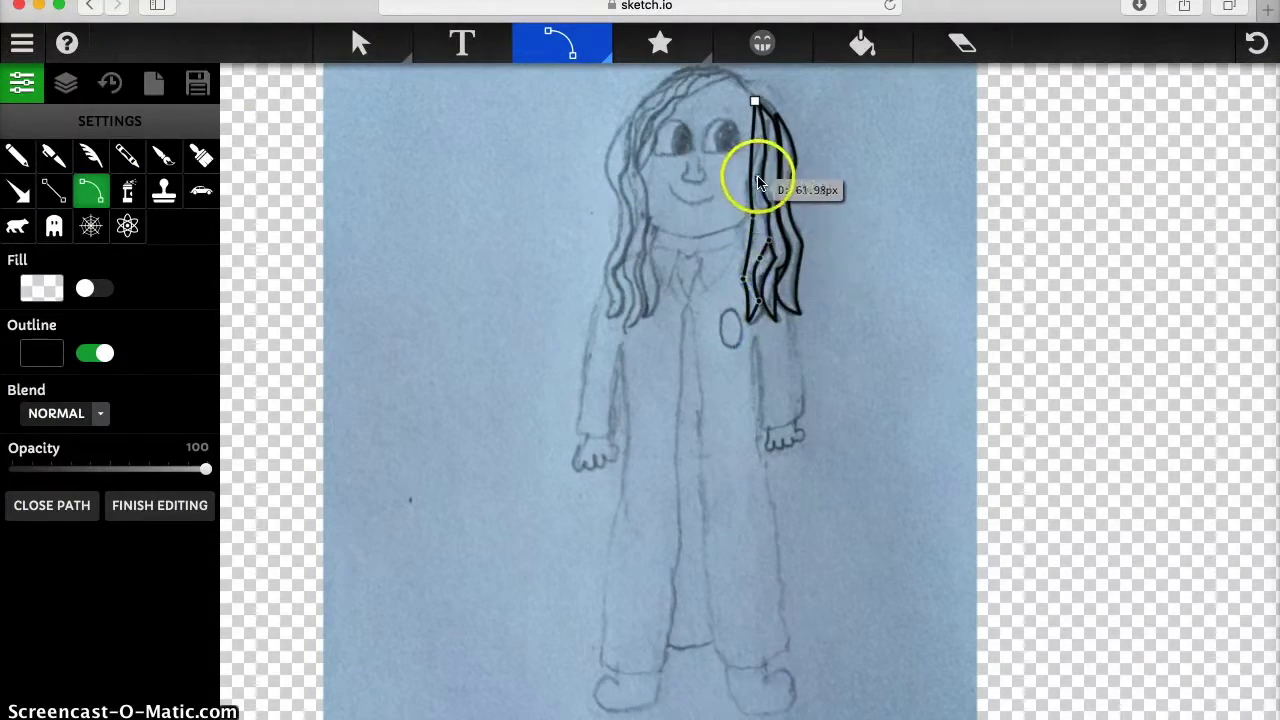
Step: Trace the innermost wavy strand along the right edge of the face, down to its tip and back up to the neighbouring strand
{"action": "key", "text": "z"}
{"action": "left_click", "coordinate": [843, 166]}
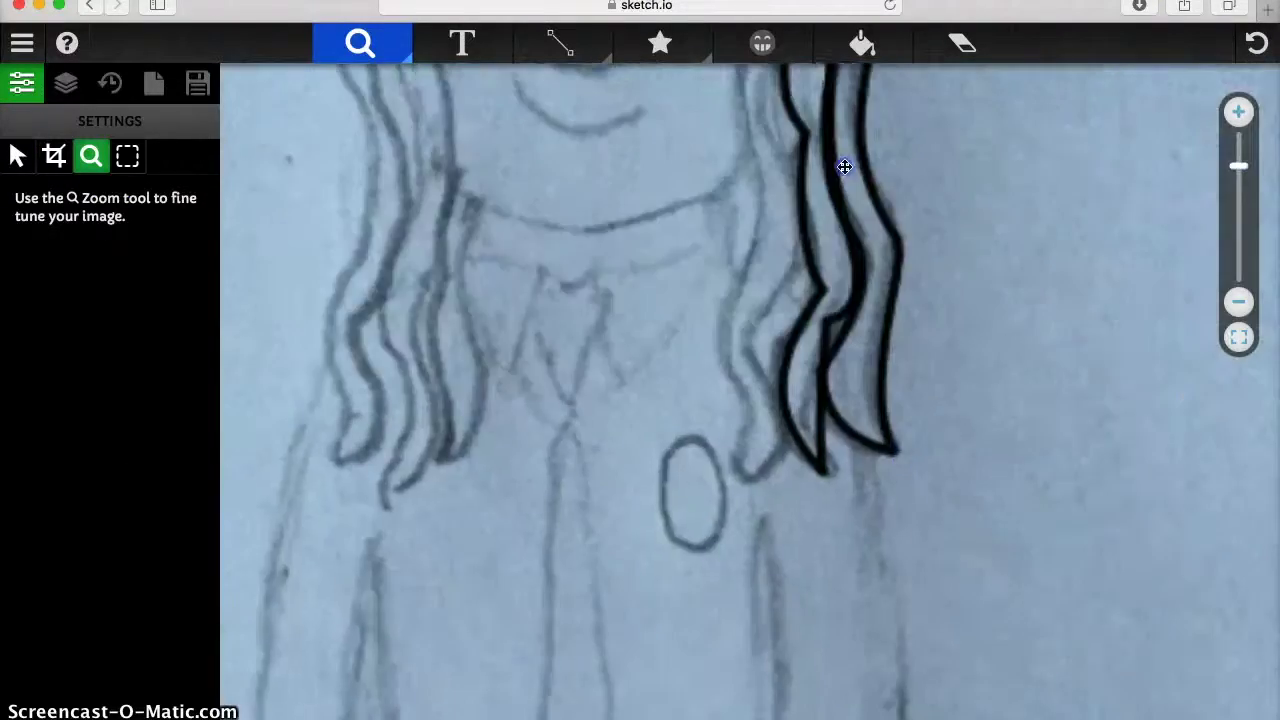
{"action": "key", "text": "l"}
{"action": "left_click", "coordinate": [780, 174]}
{"action": "left_click", "coordinate": [749, 377]}
{"action": "left_click", "coordinate": [733, 555]}
{"action": "left_click", "coordinate": [752, 649]}
{"action": "left_click", "coordinate": [745, 712]}
{"action": "left_click", "coordinate": [785, 666]}
{"action": "left_click", "coordinate": [781, 509]}
{"action": "left_click", "coordinate": [798, 475]}
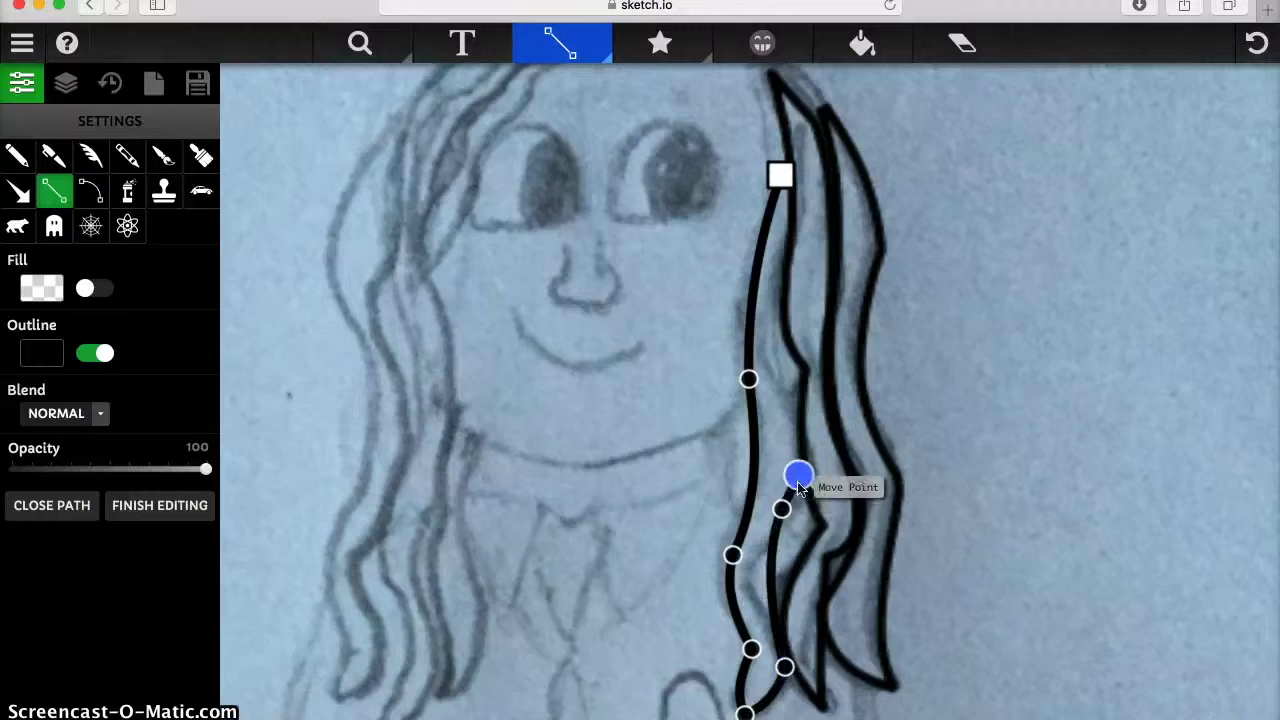
{"action": "left_click", "coordinate": [800, 359]}
{"action": "left_click", "coordinate": [155, 228]}
{"action": "left_click", "coordinate": [780, 176]}
{"action": "left_click", "coordinate": [351, 43]}
{"action": "key", "text": "c"}
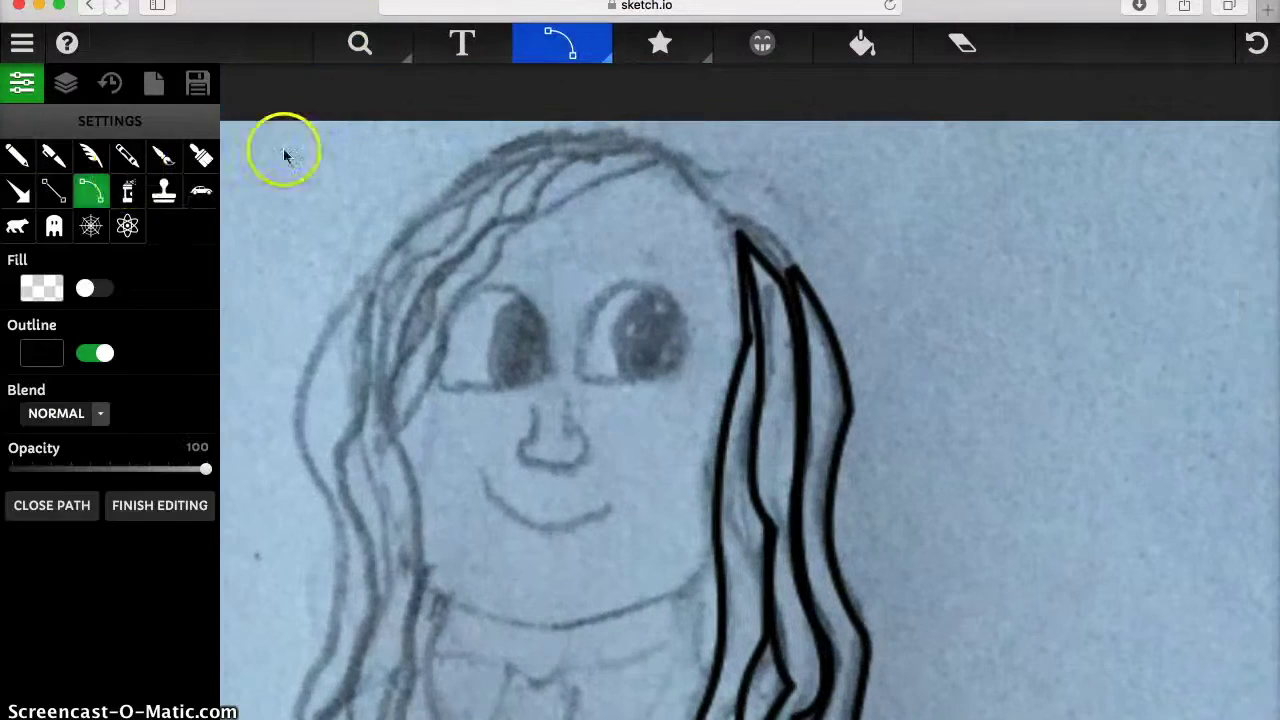
{"action": "left_click", "coordinate": [765, 245]}
{"action": "left_click", "coordinate": [88, 195]}
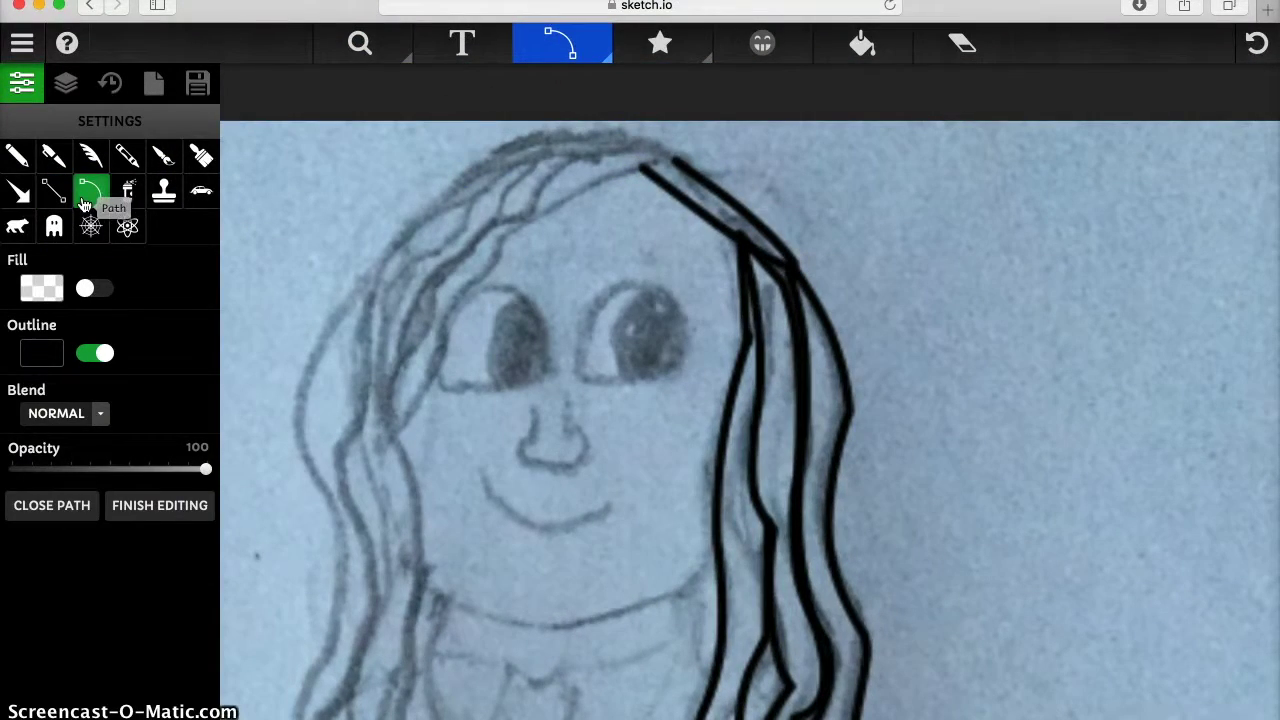
{"action": "key", "text": "super+z"}
{"action": "left_click", "coordinate": [54, 192]}
{"action": "left_click", "coordinate": [674, 157]}
{"action": "left_click", "coordinate": [711, 189]}
{"action": "left_click", "coordinate": [760, 211]}
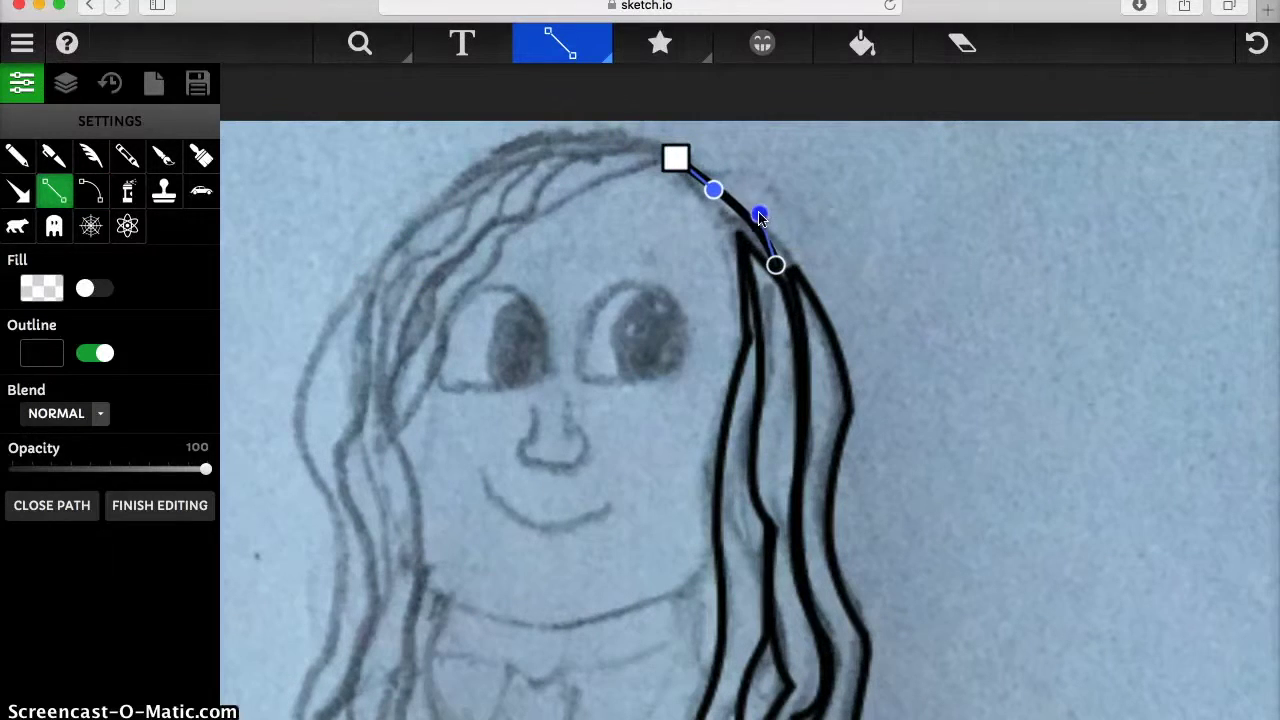
{"action": "key", "text": "super+z"}
Step: Trace the curved hairline from the parting down to the tops of the right-hand strands with the Line tool
{"action": "left_click", "coordinate": [54, 192]}
{"action": "left_click", "coordinate": [734, 217]}
{"action": "left_click", "coordinate": [90, 157]}
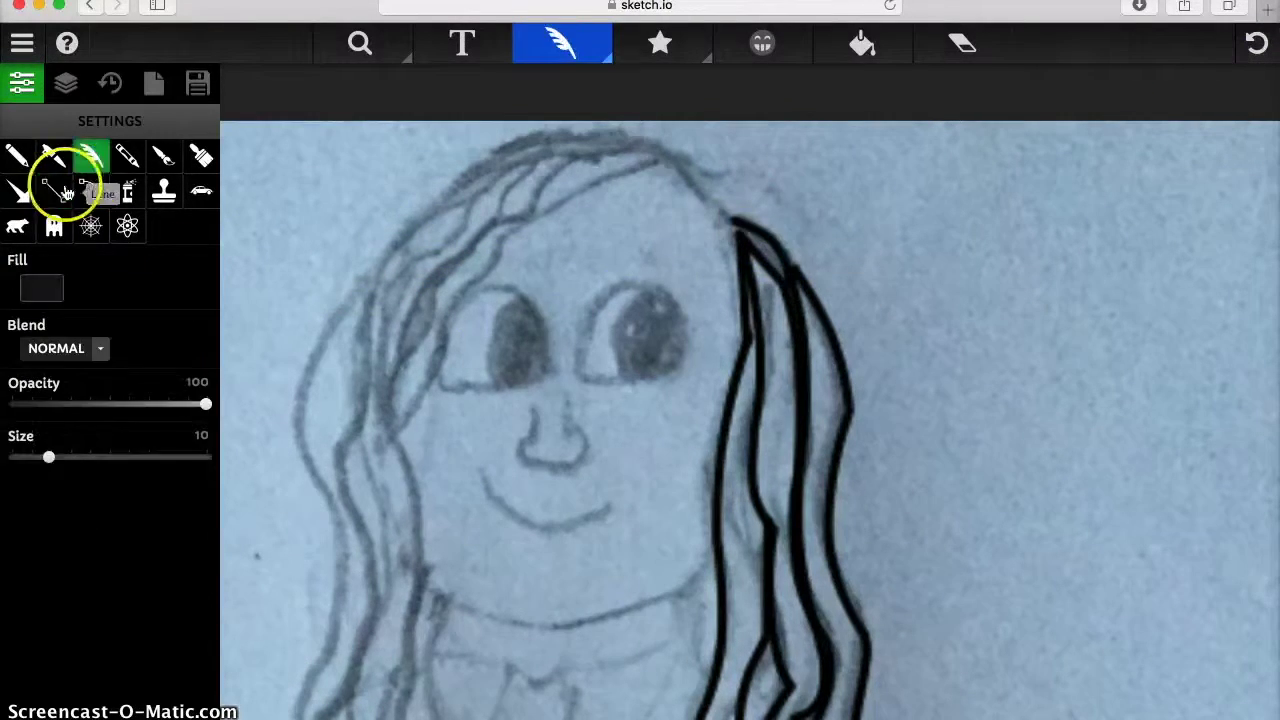
{"action": "left_click", "coordinate": [54, 192]}
{"action": "left_click", "coordinate": [674, 163]}
{"action": "left_click", "coordinate": [697, 178]}
{"action": "left_click", "coordinate": [725, 192]}
{"action": "left_click", "coordinate": [743, 234]}
{"action": "left_click", "coordinate": [67, 190]}
Step: Trace the swept fringe from the parting across the forehead to its pointed tip and back up along its other edge
{"action": "scroll", "coordinate": [674, 120], "scroll_direction": "left", "scroll_amount": 3}
{"action": "scroll", "coordinate": [782, 110], "scroll_direction": "down", "scroll_amount": 2}
{"action": "left_click", "coordinate": [496, 386]}
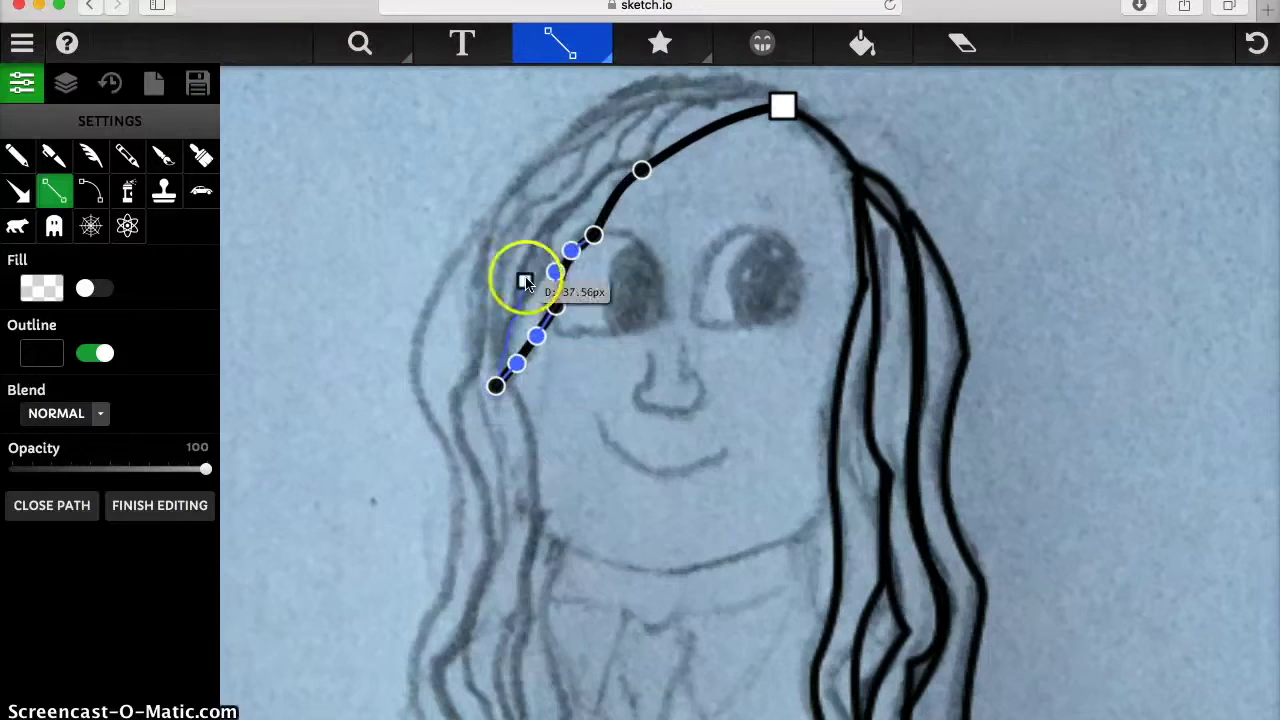
{"action": "left_click_drag", "start_coordinate": [505, 281], "coordinate": [686, 114]}
{"action": "left_click", "coordinate": [84, 198]}
Step: Trace the small curved hair locks above the fringe on the left side of the crown
{"action": "left_click_drag", "start_coordinate": [459, 231], "coordinate": [547, 241]}
{"action": "left_click_drag", "start_coordinate": [716, 165], "coordinate": [831, 106]}
{"action": "left_click_drag", "start_coordinate": [714, 128], "coordinate": [681, 184]}
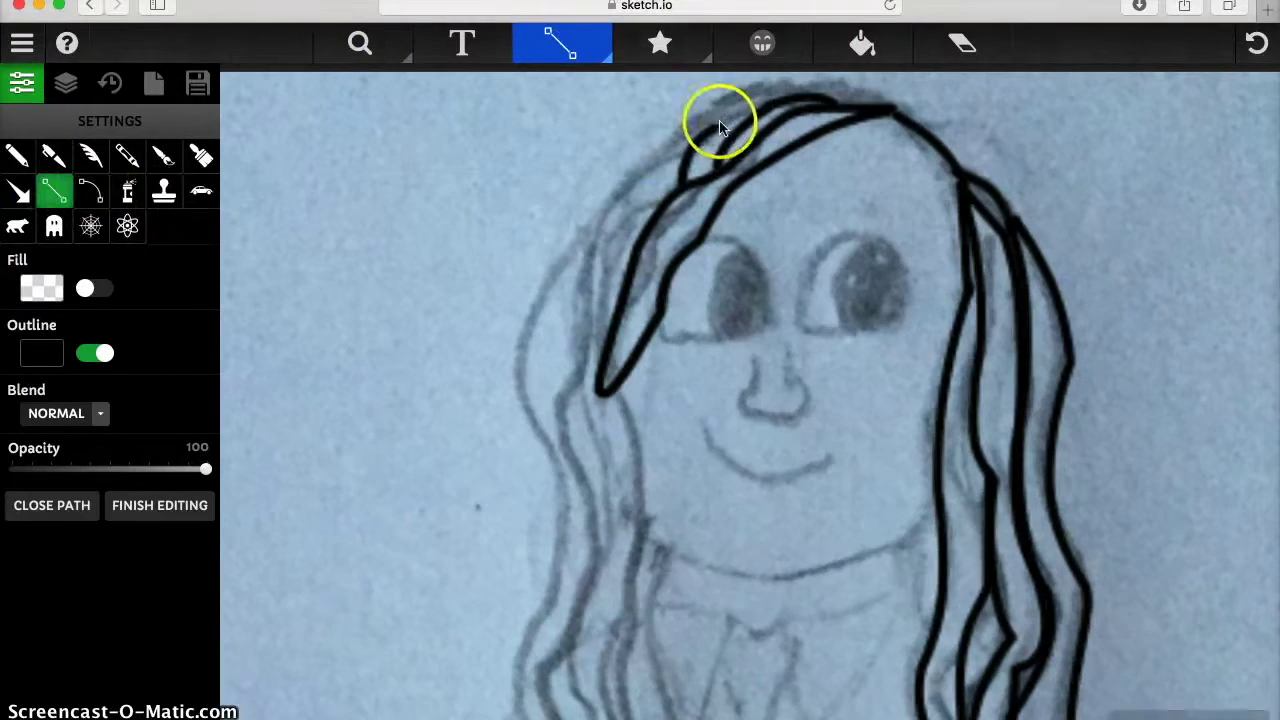
{"action": "left_click", "coordinate": [88, 193]}
Step: Trace the outer contour of the left-hand hair from the crown down to the tip of its wavy strand
{"action": "left_click", "coordinate": [360, 43]}
{"action": "left_click", "coordinate": [560, 43]}
{"action": "left_click_drag", "start_coordinate": [569, 303], "coordinate": [651, 214]}
{"action": "left_click_drag", "start_coordinate": [597, 491], "coordinate": [597, 423]}
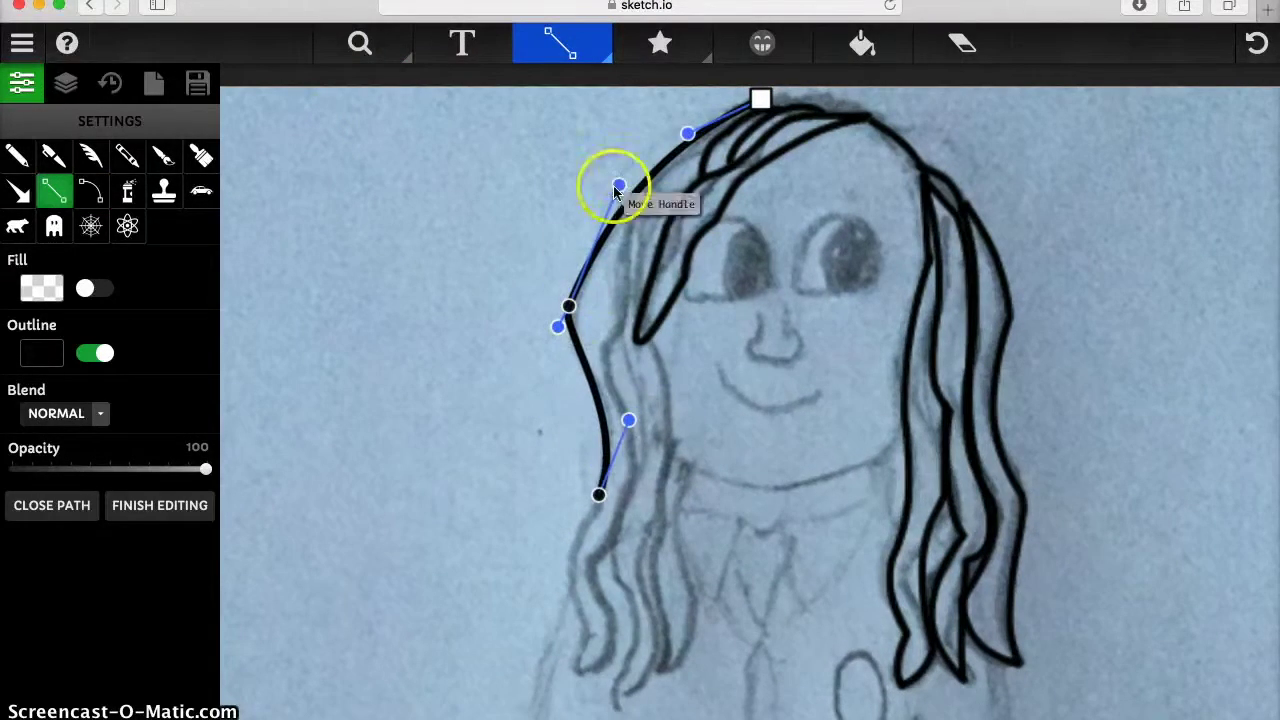
{"action": "left_click_drag", "start_coordinate": [594, 551], "coordinate": [580, 620]}
{"action": "left_click_drag", "start_coordinate": [594, 672], "coordinate": [576, 684]}
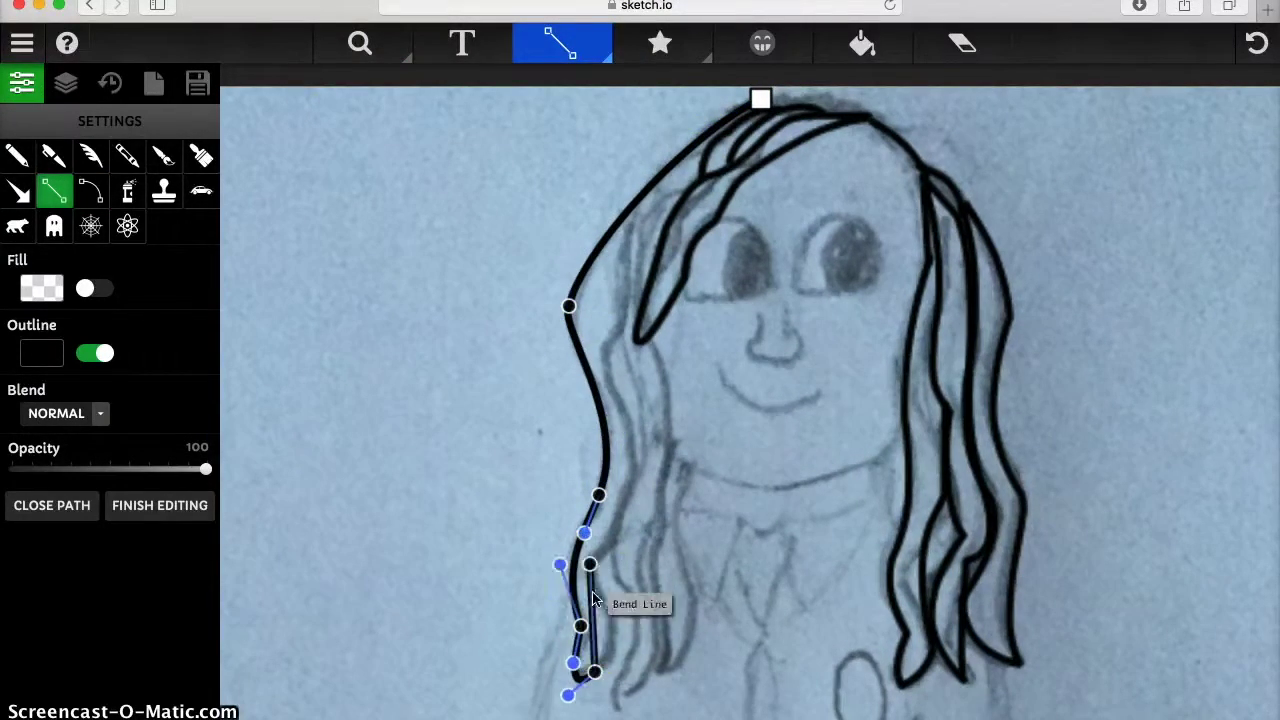
Step: Trace the second left-hand strand from the fringe tip down to its end and back up beside the outer strand
{"action": "left_click_drag", "start_coordinate": [624, 466], "coordinate": [659, 324]}
{"action": "left_click", "coordinate": [657, 341]}
{"action": "left_click", "coordinate": [643, 558]}
{"action": "left_click", "coordinate": [617, 694]}
{"action": "left_click", "coordinate": [629, 592]}
{"action": "left_click_drag", "start_coordinate": [640, 451], "coordinate": [620, 329]}
{"action": "left_click", "coordinate": [18, 190]}
{"action": "left_click", "coordinate": [58, 192]}
{"action": "left_click", "coordinate": [91, 190]}
{"action": "left_click", "coordinate": [54, 190]}
{"action": "left_click", "coordinate": [686, 468]}
{"action": "left_click", "coordinate": [665, 668]}
{"action": "left_click", "coordinate": [655, 561]}
{"action": "left_click", "coordinate": [89, 191]}
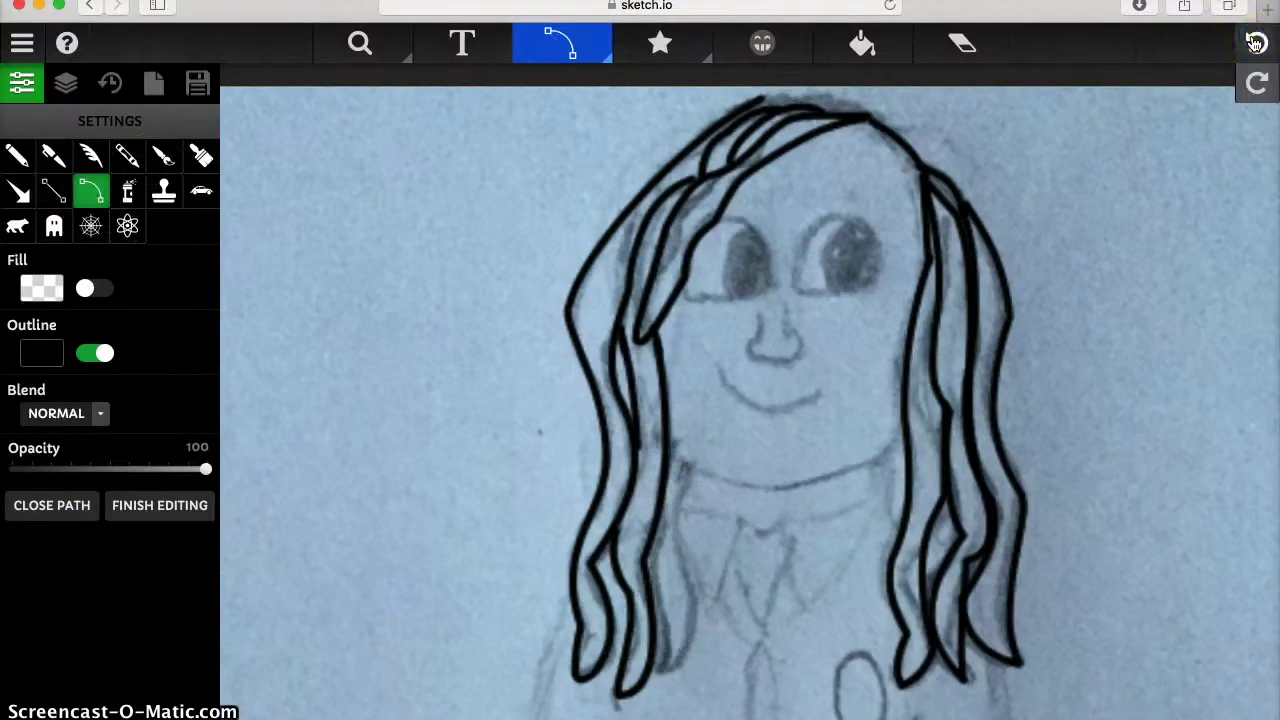
Step: Trace the short innermost left-hand strand from the jaw down to its tip and back up
{"action": "key", "text": "q"}
{"action": "left_click_drag", "start_coordinate": [1237, 177], "coordinate": [1237, 130]}
{"action": "left_click", "coordinate": [517, 62]}
{"action": "left_click", "coordinate": [651, 617]}
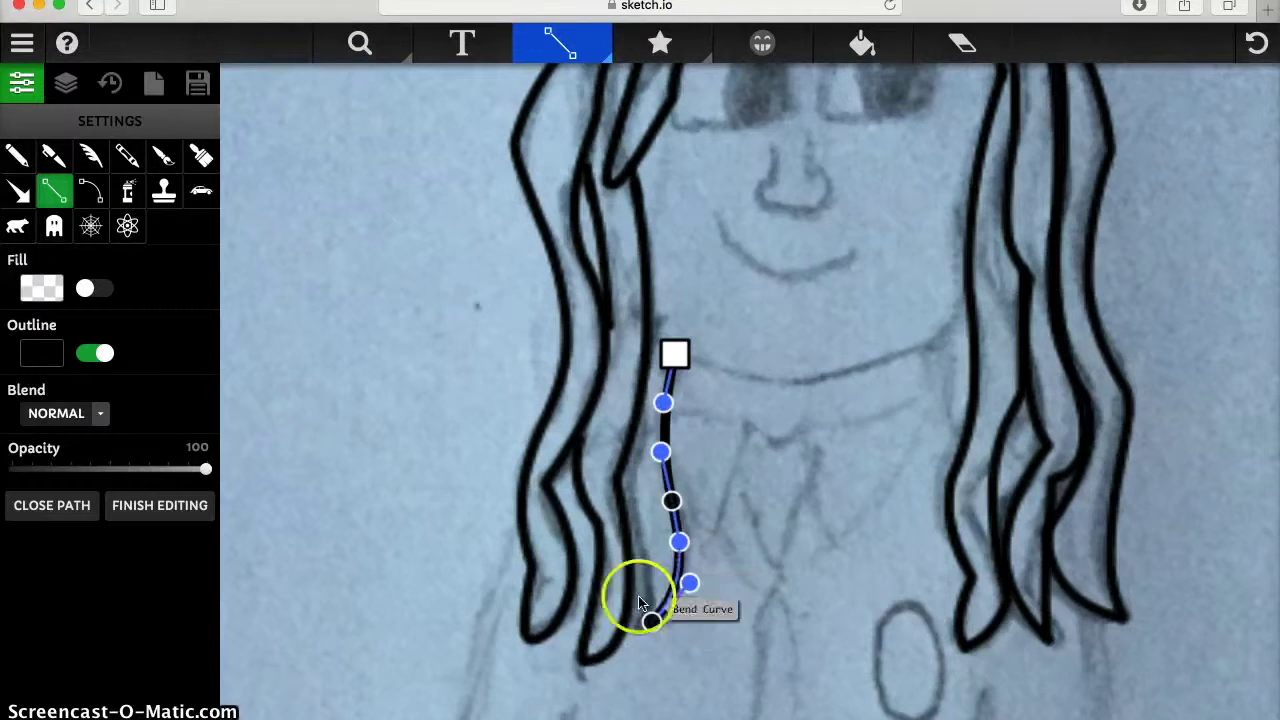
{"action": "left_click", "coordinate": [629, 497]}
{"action": "left_click", "coordinate": [640, 412]}
{"action": "left_click", "coordinate": [652, 352]}
{"action": "left_click", "coordinate": [632, 340]}
Step: Trace the chin as one curved line between the left and right hair strands
{"action": "left_click_drag", "start_coordinate": [954, 309], "coordinate": [780, 366]}
{"action": "left_click", "coordinate": [960, 314]}
{"action": "mouse_move", "coordinate": [960, 314]}
{"action": "left_mouse_down"}
{"action": "mouse_move", "coordinate": [337, 183]}
{"action": "mouse_move", "coordinate": [65, 200]}
{"action": "left_mouse_up"}
Step: Trace the top of the head as a curve from the crown to the hair parting
{"action": "key", "text": "q"}
{"action": "scroll", "coordinate": [614, 286], "scroll_direction": "up", "scroll_amount": 5}
{"action": "left_click", "coordinate": [560, 43]}
{"action": "left_click", "coordinate": [677, 109]}
{"action": "left_click", "coordinate": [42, 195]}
{"action": "left_click_drag", "start_coordinate": [793, 362], "coordinate": [770, 270]}
{"action": "left_click", "coordinate": [738, 358]}
{"action": "left_click", "coordinate": [90, 191]}
{"action": "left_click", "coordinate": [577, 377]}
{"action": "left_click", "coordinate": [691, 369]}
{"action": "left_click_drag", "start_coordinate": [632, 372], "coordinate": [571, 280]}
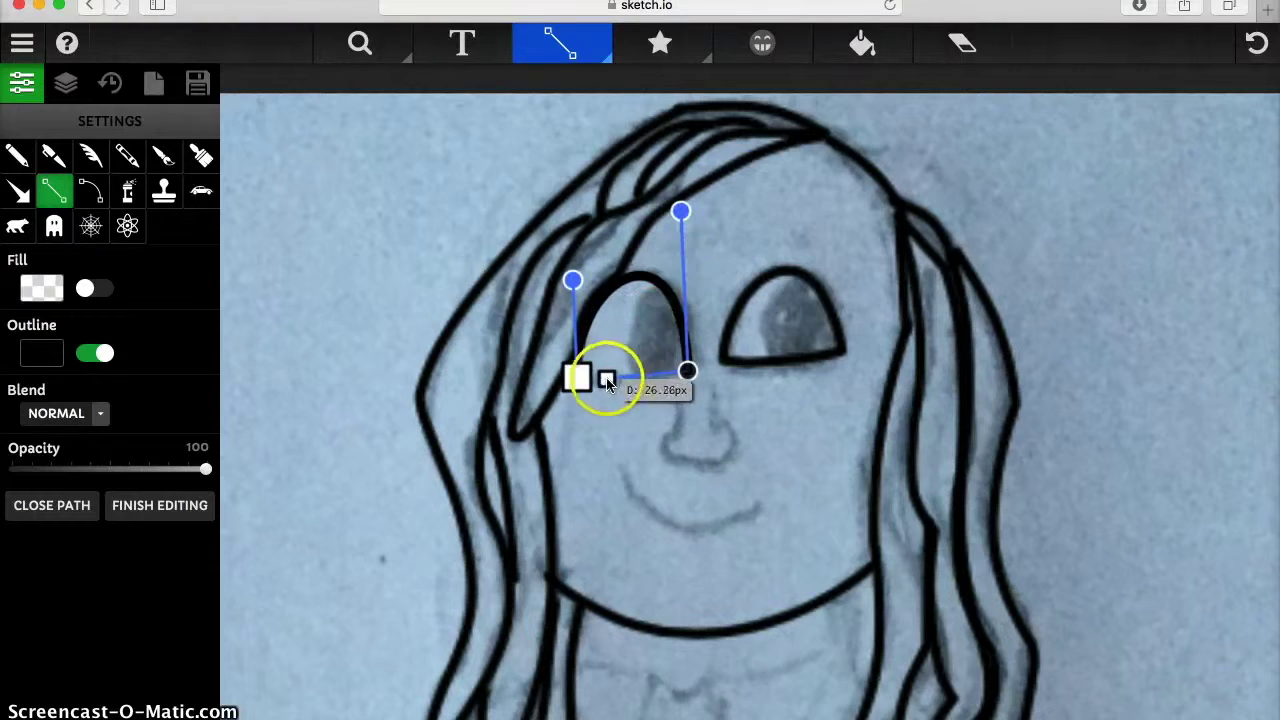
{"action": "left_click", "coordinate": [1257, 43]}
Step: Trace both eyes as closed arches with flat lower edges using the Line tool
{"action": "left_click", "coordinate": [727, 367]}
{"action": "left_click", "coordinate": [838, 364]}
{"action": "left_click_drag", "start_coordinate": [782, 366], "coordinate": [831, 224]}
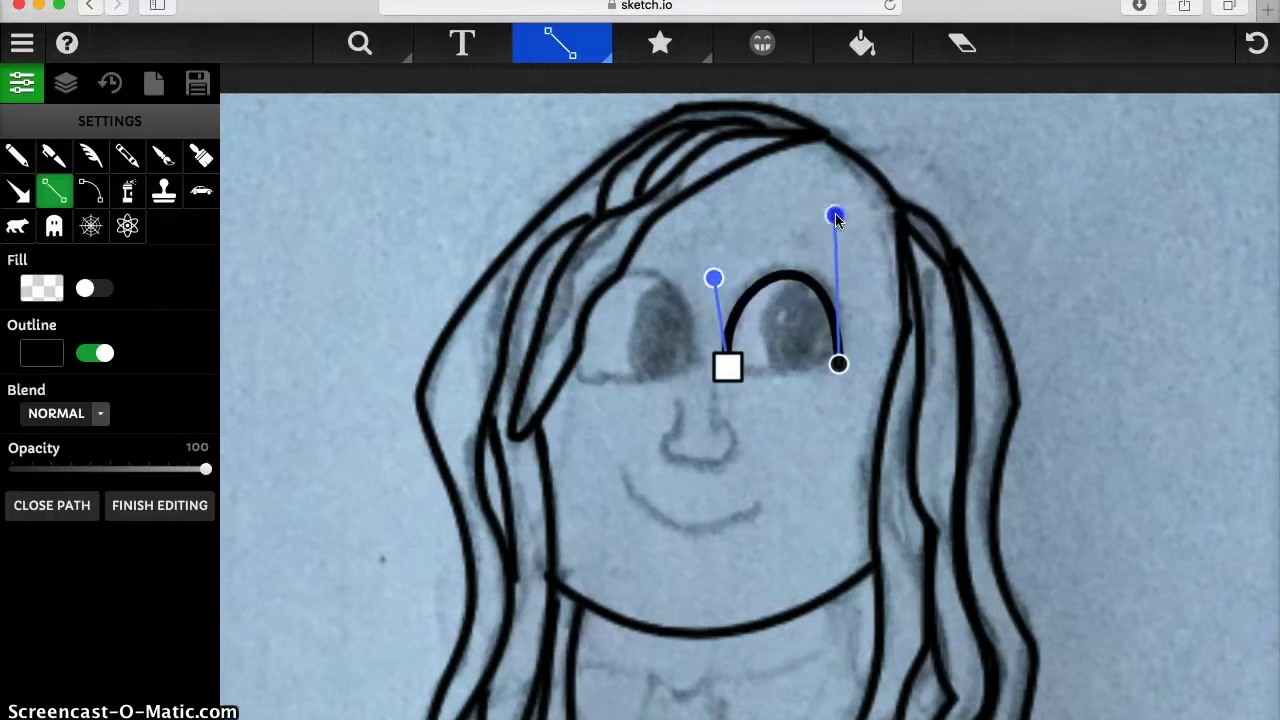
{"action": "left_click", "coordinate": [727, 367]}
{"action": "left_click", "coordinate": [580, 372]}
{"action": "left_click", "coordinate": [700, 368]}
{"action": "left_click_drag", "start_coordinate": [640, 370], "coordinate": [663, 300]}
{"action": "left_click_drag", "start_coordinate": [580, 309], "coordinate": [577, 318]}
{"action": "left_click", "coordinate": [580, 372]}
{"action": "left_click", "coordinate": [705, 280]}
Step: Trace the nose and the smile over the pencil sketch
{"action": "left_click", "coordinate": [17, 155]}
{"action": "left_click", "coordinate": [41, 288]}
{"action": "left_click", "coordinate": [206, 217]}
{"action": "left_click", "coordinate": [638, 428]}
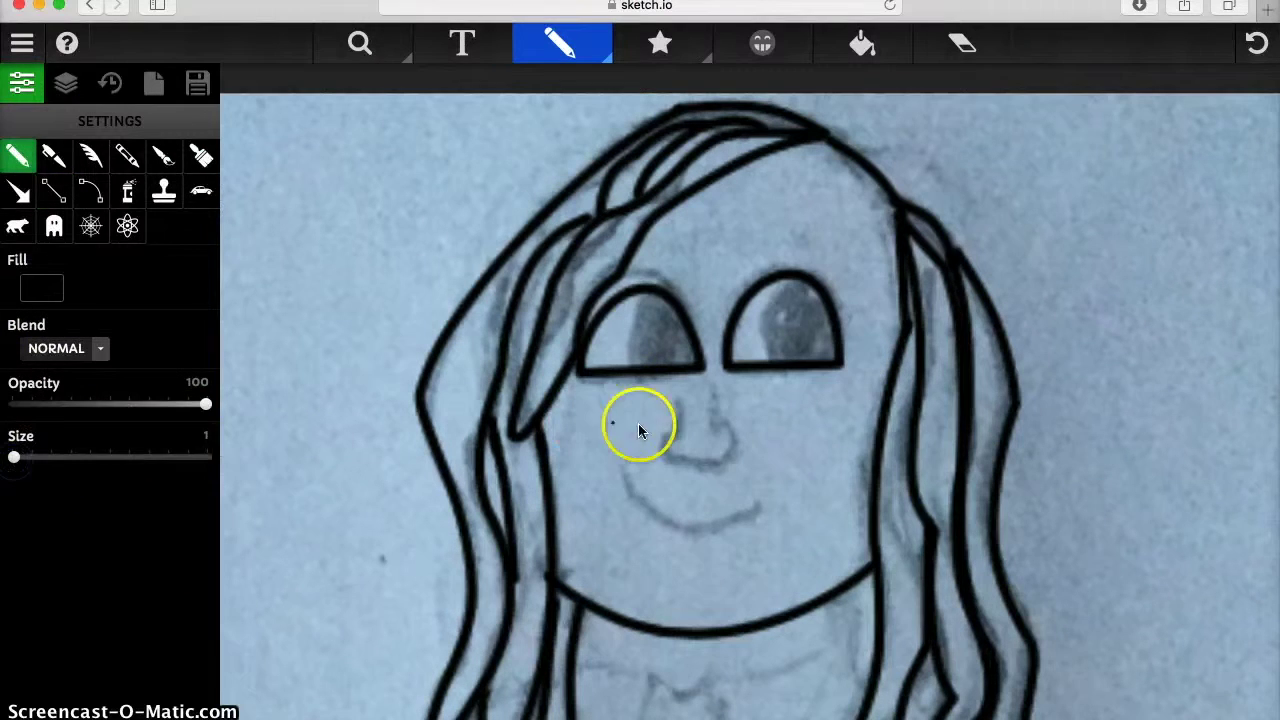
{"action": "left_click", "coordinate": [90, 191]}
{"action": "left_click", "coordinate": [631, 483]}
{"action": "left_click", "coordinate": [763, 506]}
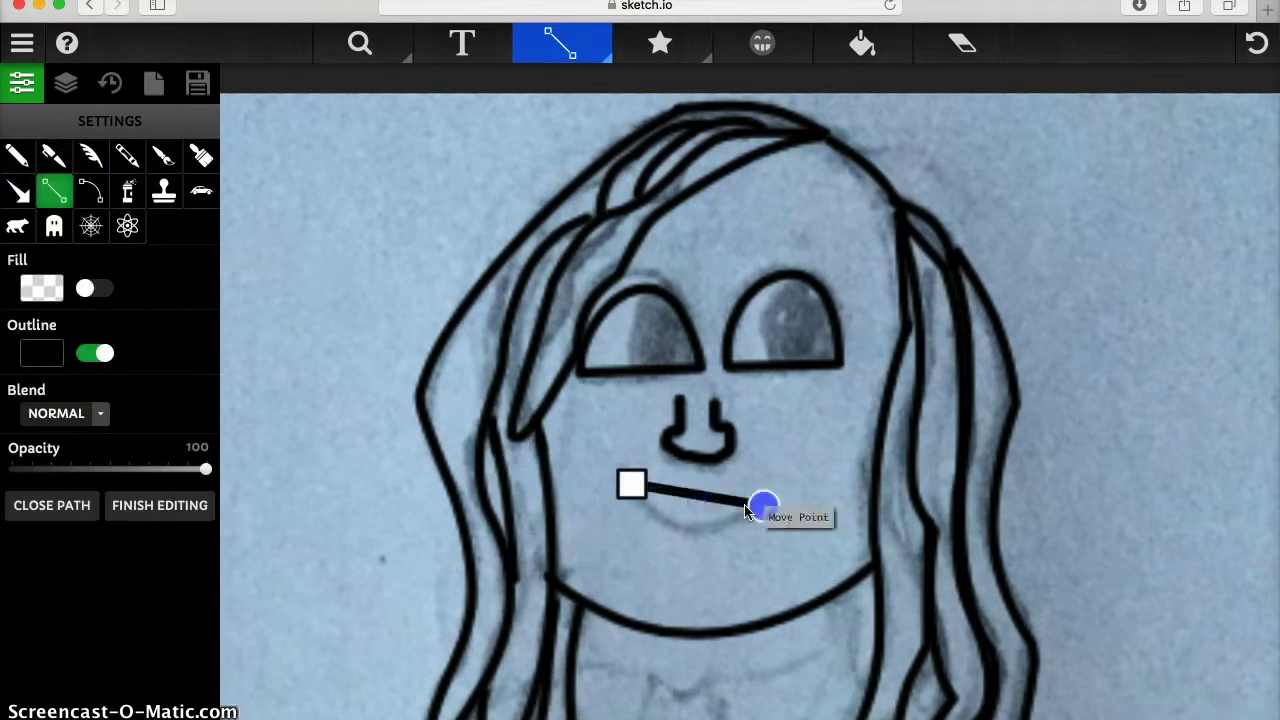
{"action": "left_click_drag", "start_coordinate": [697, 500], "coordinate": [366, 366]}
{"action": "left_click", "coordinate": [91, 191]}
Step: Undo the traced smile, nose and eye outlines
{"action": "key", "text": "super+z"}
{"action": "key", "text": "super+z"}
{"action": "key", "text": "super+z"}
{"action": "key", "text": "super+z"}
Step: Trace the right eye again as a closed arch with a flat lower edge, adjusting the curve handles to fit the sketch
{"action": "left_click", "coordinate": [54, 191]}
{"action": "left_click", "coordinate": [720, 363]}
{"action": "left_click_drag", "start_coordinate": [837, 363], "coordinate": [803, 229]}
{"action": "left_click_drag", "start_coordinate": [760, 286], "coordinate": [711, 283]}
{"action": "mouse_move", "coordinate": [803, 229]}
{"action": "left_mouse_down"}
{"action": "mouse_move", "coordinate": [808, 203]}
{"action": "mouse_move", "coordinate": [834, 209]}
{"action": "left_mouse_up"}
{"action": "left_click", "coordinate": [720, 363]}
Step: Trace the left eye's arched outline and adjust its curve handles to follow the sketch
{"action": "left_click", "coordinate": [688, 376]}
{"action": "left_click_drag", "start_coordinate": [615, 379], "coordinate": [560, 301]}
{"action": "left_click_drag", "start_coordinate": [673, 236], "coordinate": [679, 233]}
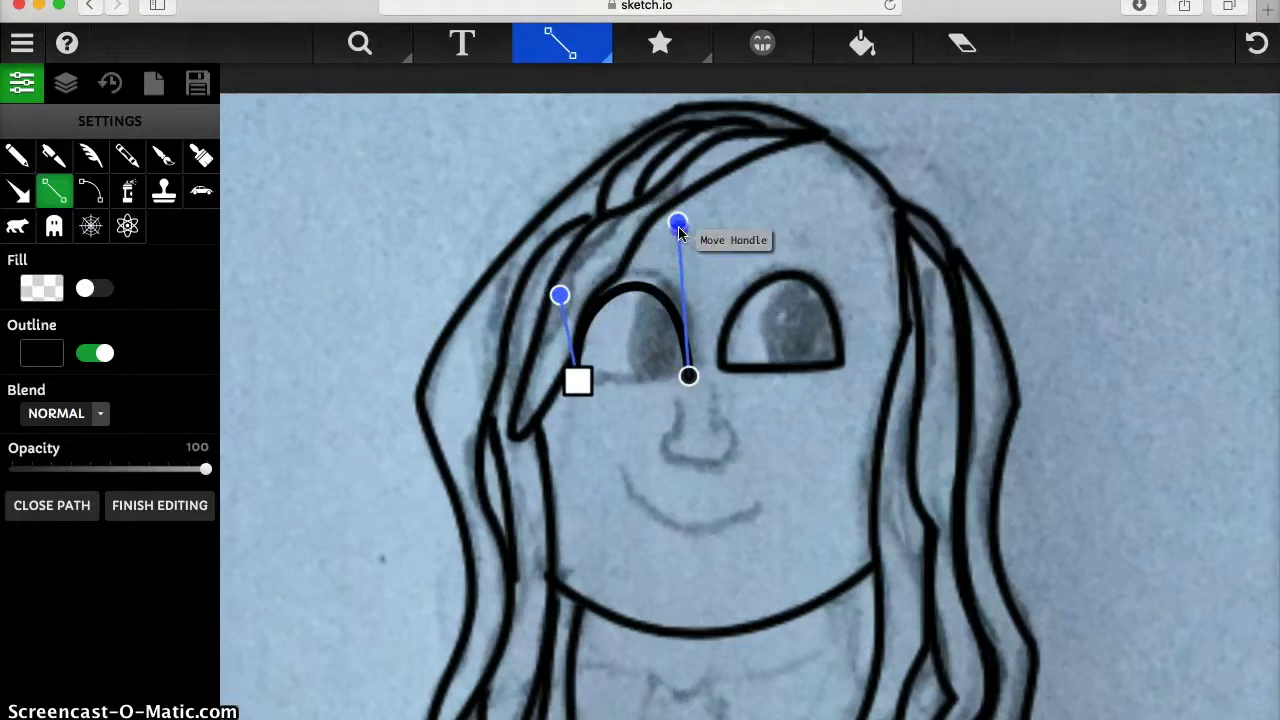
Step: Trace the nose and the smile below the eyes
{"action": "key", "text": "p"}
{"action": "mouse_move", "coordinate": [712, 392]}
{"action": "left_mouse_down"}
{"action": "mouse_move", "coordinate": [729, 434]}
{"action": "mouse_move", "coordinate": [666, 414]}
{"action": "mouse_move", "coordinate": [714, 398]}
{"action": "left_mouse_up"}
{"action": "key", "text": "ctrl+z"}
{"action": "key", "text": "l"}
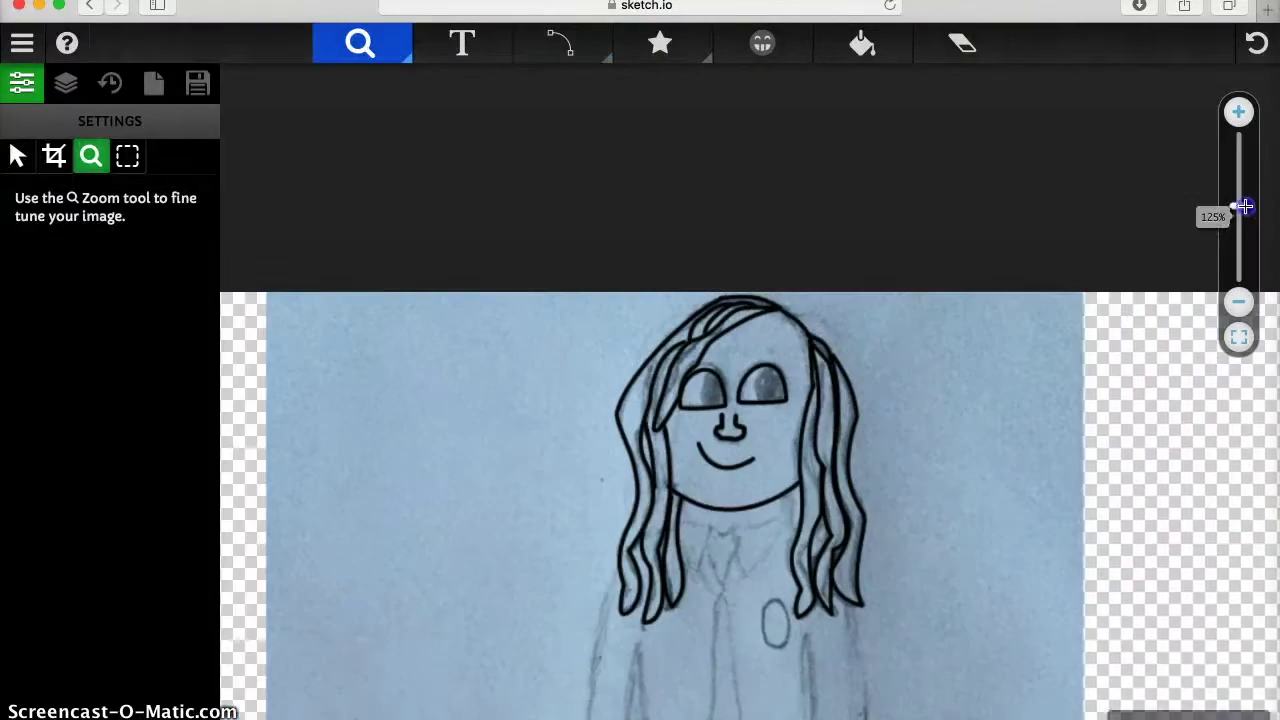
Step: Trace the neckline's centre and the right collar flap below the chin with the Line tool
{"action": "scroll", "coordinate": [997, 326], "scroll_direction": "up", "scroll_amount": 3}
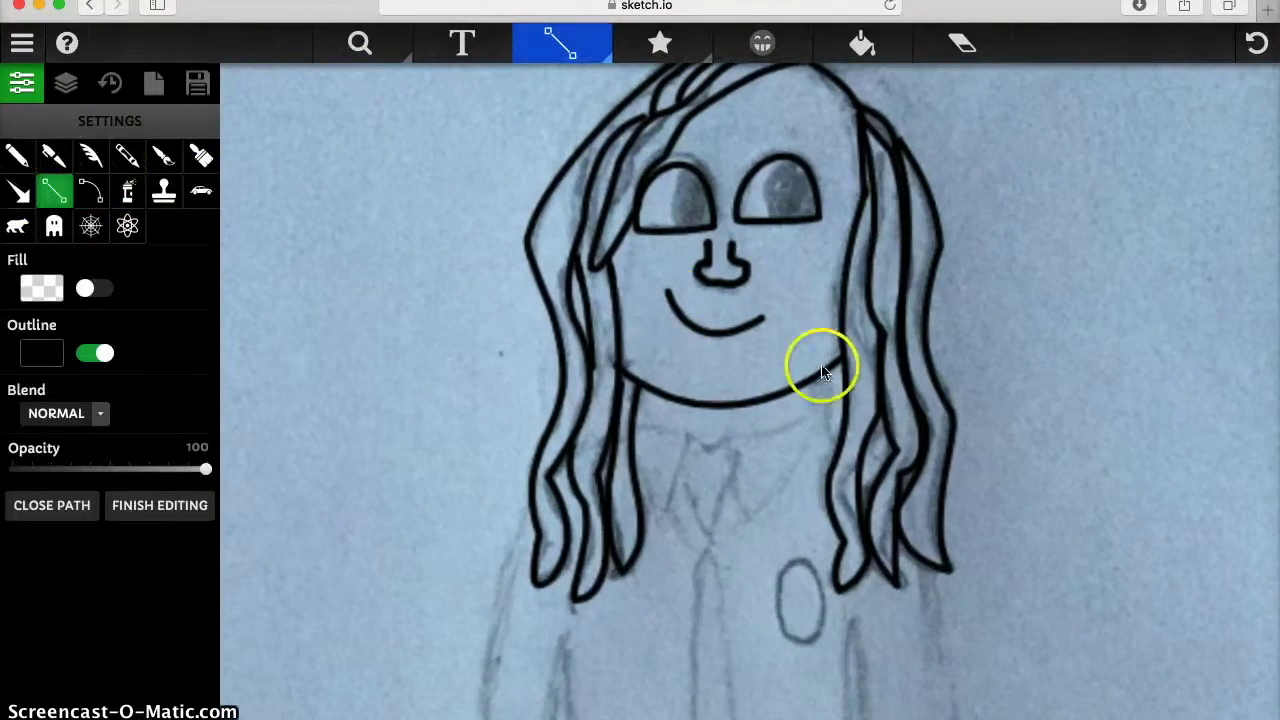
{"action": "mouse_move", "coordinate": [736, 448]}
{"action": "left_mouse_down"}
{"action": "mouse_move", "coordinate": [713, 538]}
{"action": "mouse_move", "coordinate": [680, 462]}
{"action": "left_mouse_up"}
{"action": "left_click", "coordinate": [91, 193]}
{"action": "left_click", "coordinate": [54, 190]}
{"action": "scroll", "coordinate": [691, 431], "scroll_direction": "down", "scroll_amount": 5}
{"action": "left_click", "coordinate": [437, 141]}
{"action": "left_click", "coordinate": [384, 458]}
{"action": "left_click", "coordinate": [458, 459]}
{"action": "left_click", "coordinate": [475, 277]}
{"action": "left_click", "coordinate": [452, 715]}
{"action": "left_click", "coordinate": [360, 43]}
{"action": "left_click_drag", "start_coordinate": [543, 464], "coordinate": [543, 109]}
{"action": "left_click_drag", "start_coordinate": [458, 365], "coordinate": [441, 596]}
{"action": "left_click", "coordinate": [54, 190]}
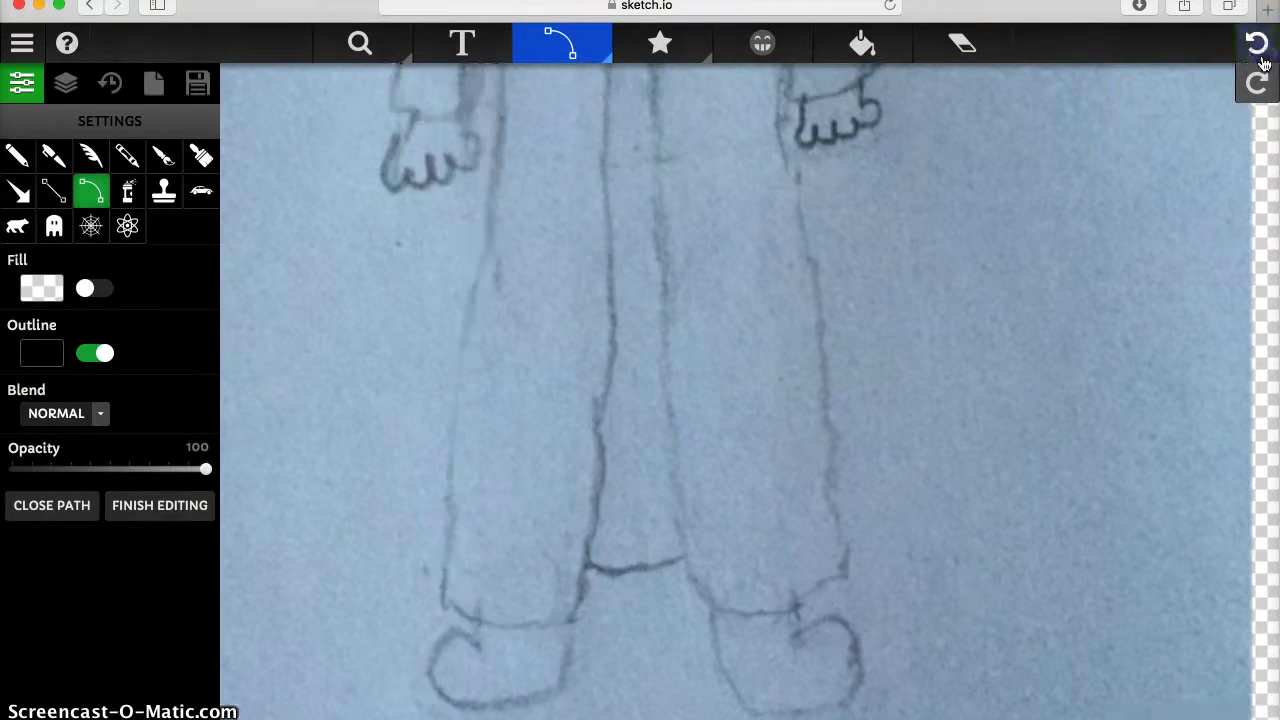
Step: Trace the left sleeve and the left half of the long coat, including its side, hem and front edge
{"action": "left_click", "coordinate": [360, 43]}
{"action": "left_click", "coordinate": [634, 197]}
{"action": "left_click", "coordinate": [561, 43]}
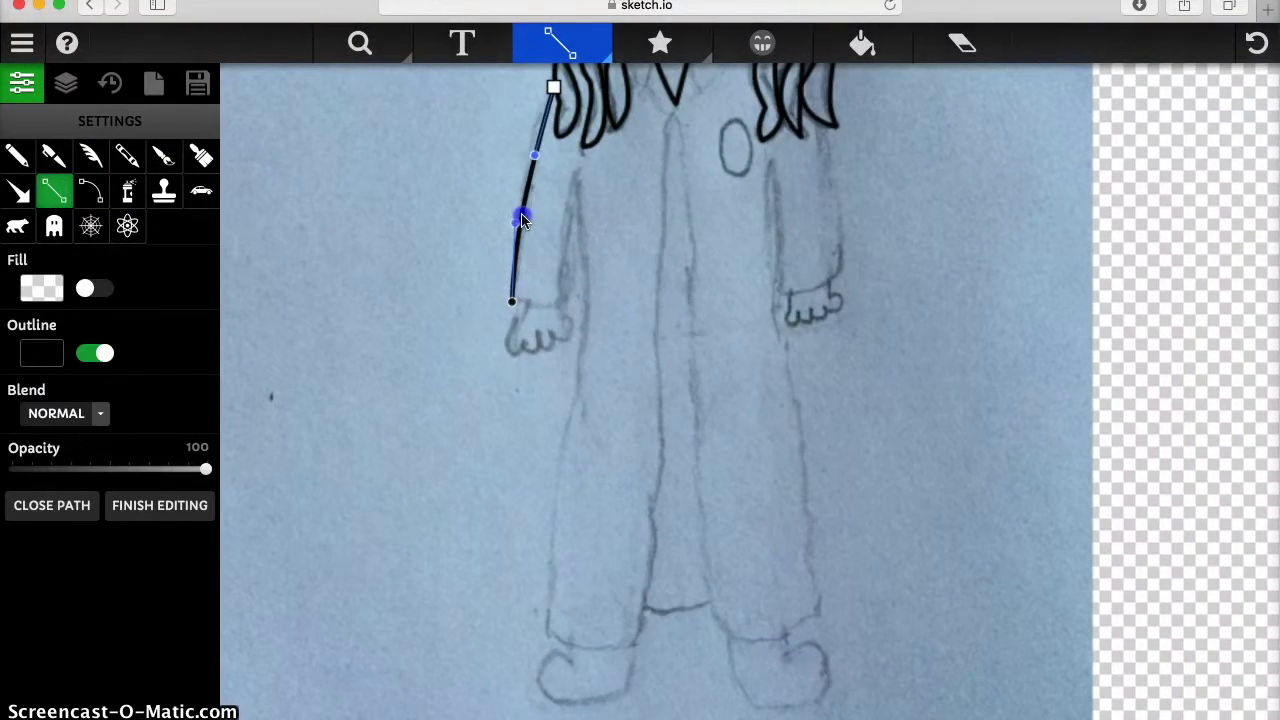
{"action": "left_click", "coordinate": [578, 184]}
{"action": "left_click_drag", "start_coordinate": [545, 631], "coordinate": [612, 500]}
{"action": "left_click_drag", "start_coordinate": [673, 115], "coordinate": [654, 283]}
Step: Trace the right half of the coat with its hem and side, and the right sleeve
{"action": "left_click", "coordinate": [739, 636]}
{"action": "left_click_drag", "start_coordinate": [821, 616], "coordinate": [777, 623]}
{"action": "left_click_drag", "start_coordinate": [769, 160], "coordinate": [830, 285]}
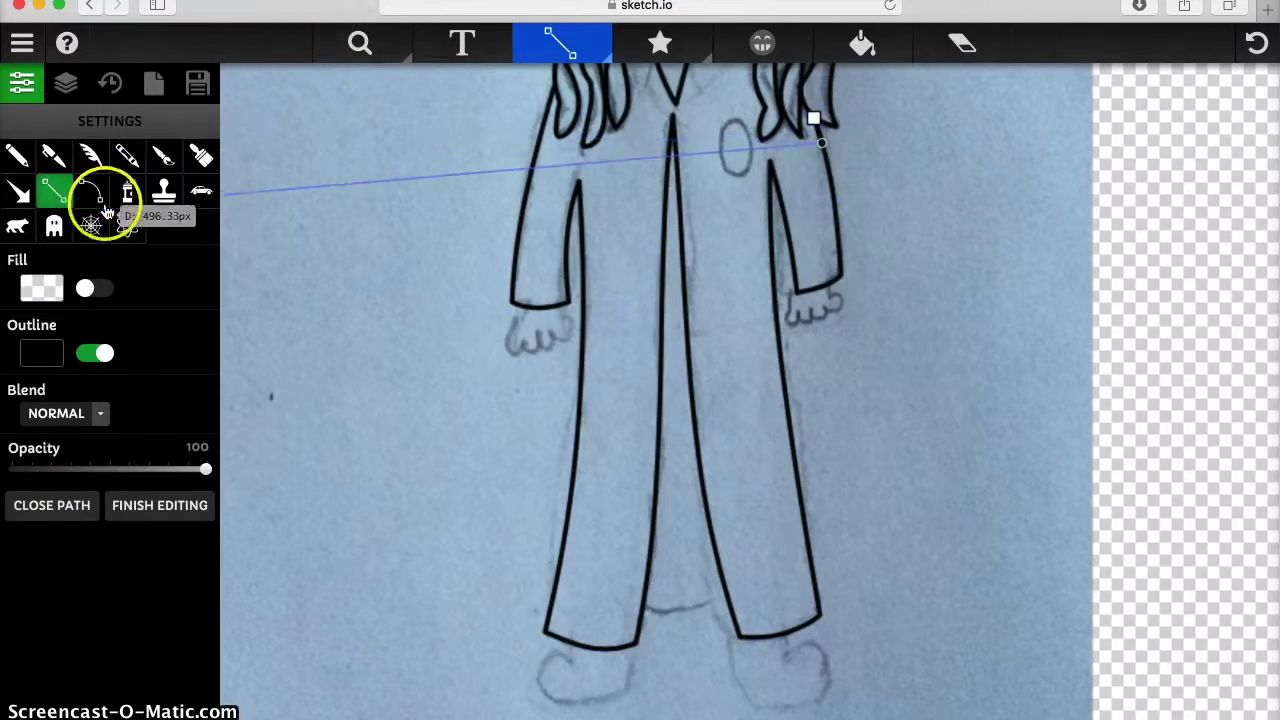
Step: Try to trace the left collar flap and start the coat's neckline, and undo both
{"action": "key", "text": "z"}
{"action": "key", "text": "l"}
{"action": "left_click", "coordinate": [623, 329]}
{"action": "left_click_drag", "start_coordinate": [618, 375], "coordinate": [620, 372]}
{"action": "key", "text": "Escape"}
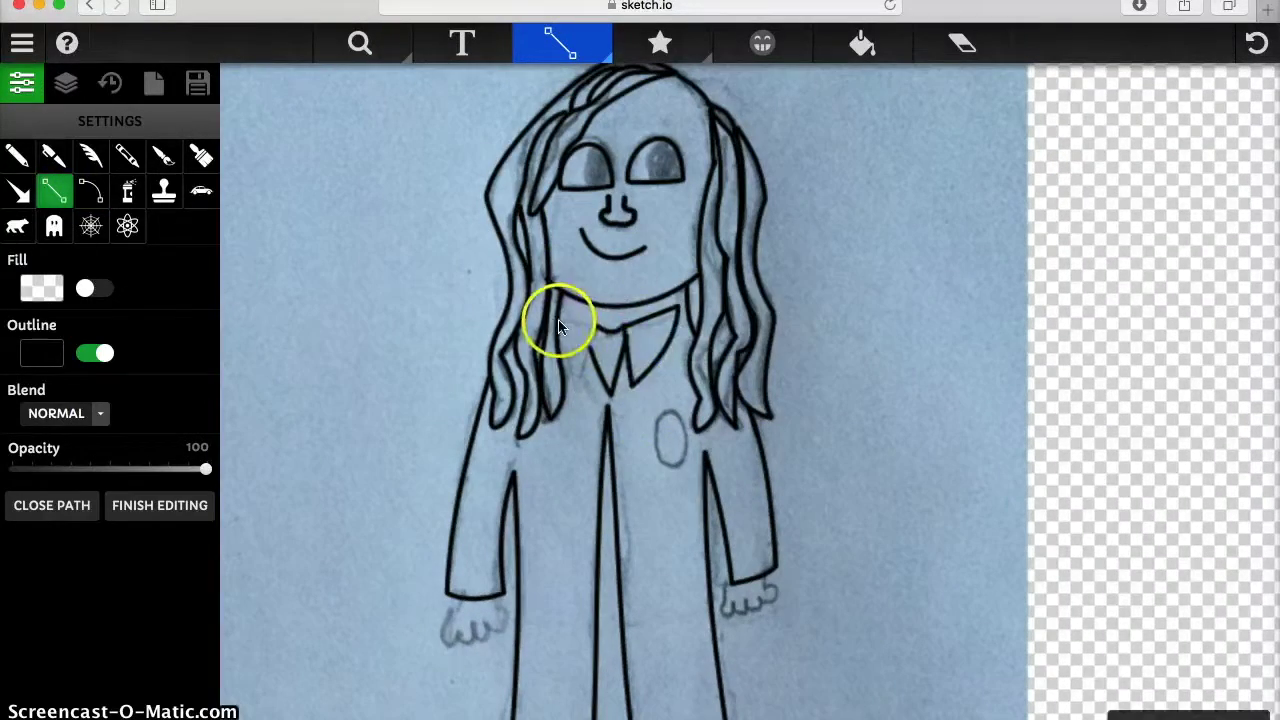
{"action": "key", "text": "Escape"}
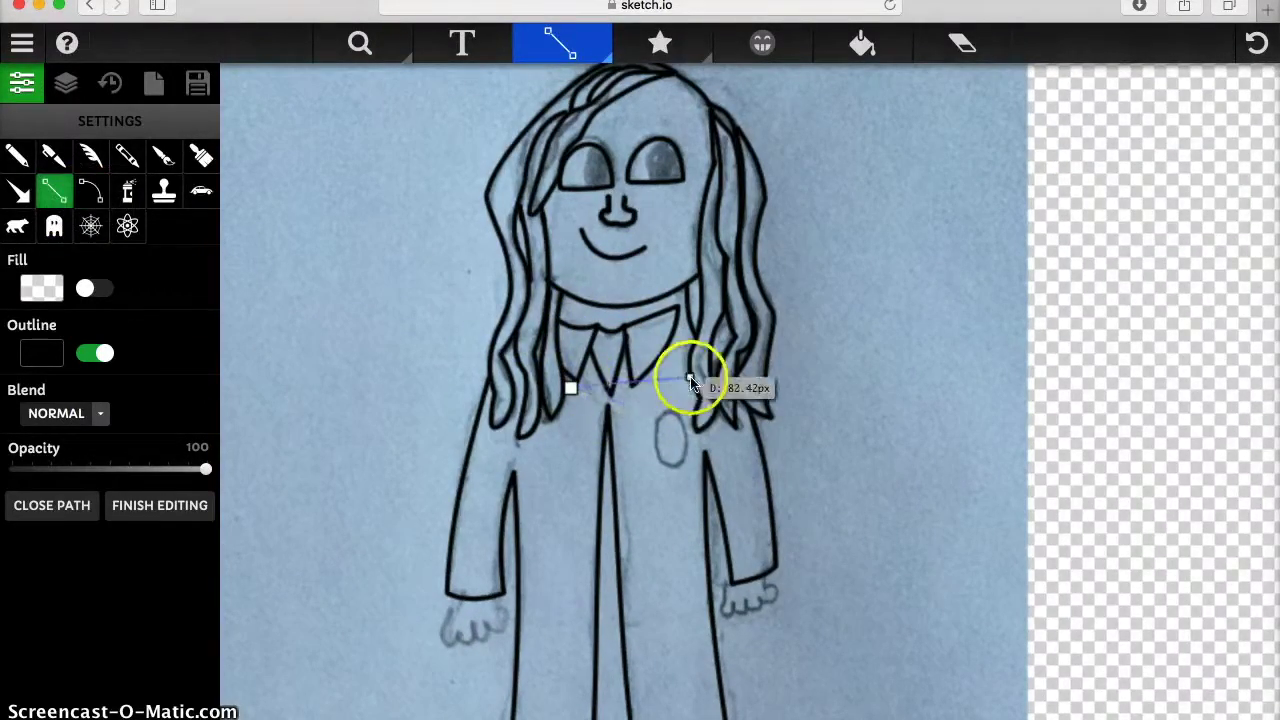
{"action": "left_click", "coordinate": [1258, 48]}
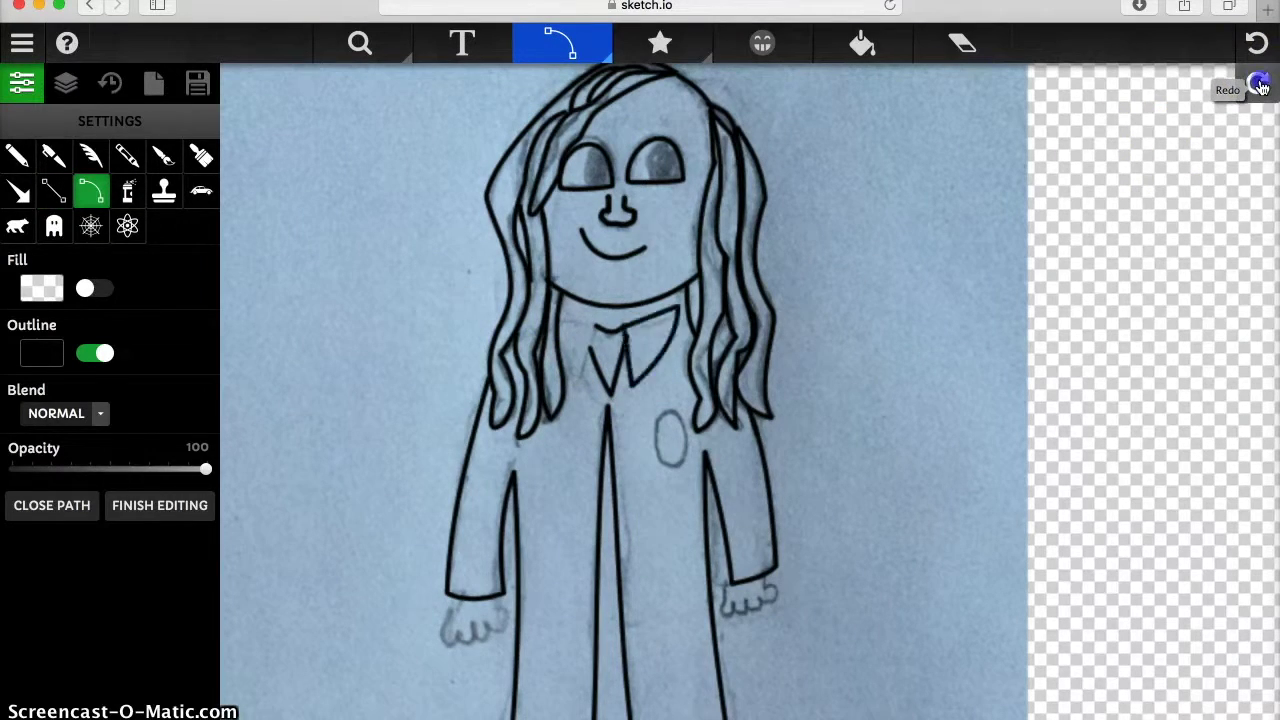
Step: Retrace the right collar flap and trace the left collar flap below the chin with the Line tool
{"action": "left_click", "coordinate": [54, 191]}
{"action": "left_click", "coordinate": [628, 325]}
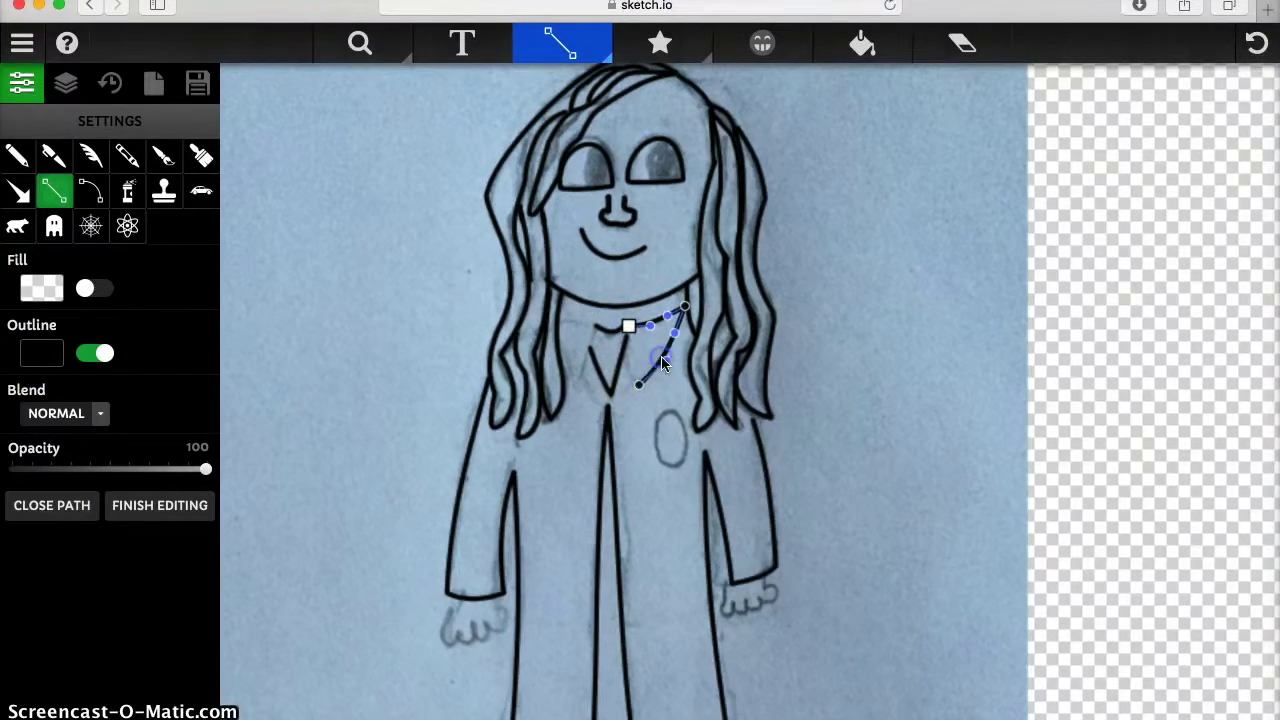
{"action": "left_click", "coordinate": [557, 323]}
{"action": "left_click", "coordinate": [594, 323]}
{"action": "left_click", "coordinate": [583, 384]}
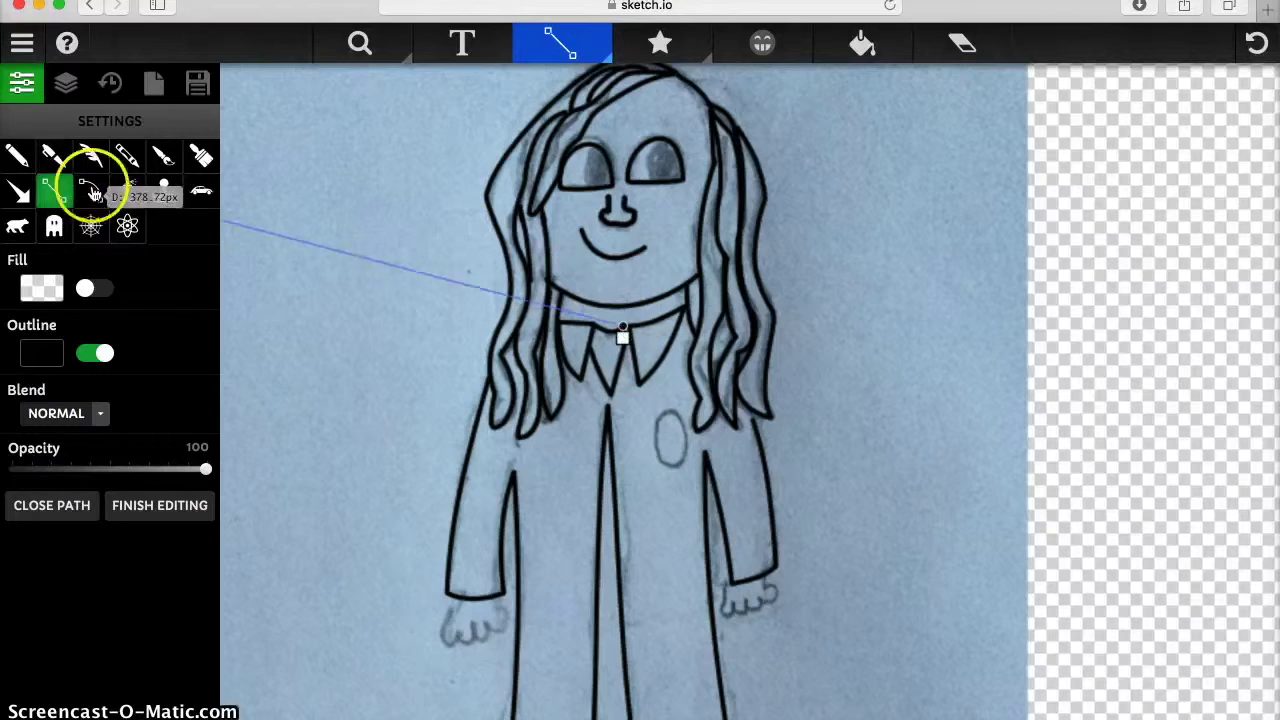
Step: Trace the coat's V-shaped neckline below the collar, meeting at the top of the front opening
{"action": "left_click", "coordinate": [54, 191]}
{"action": "left_click", "coordinate": [563, 382]}
{"action": "left_click_drag", "start_coordinate": [655, 395], "coordinate": [607, 407]}
{"action": "left_click", "coordinate": [90, 191]}
{"action": "left_click", "coordinate": [1257, 43]}
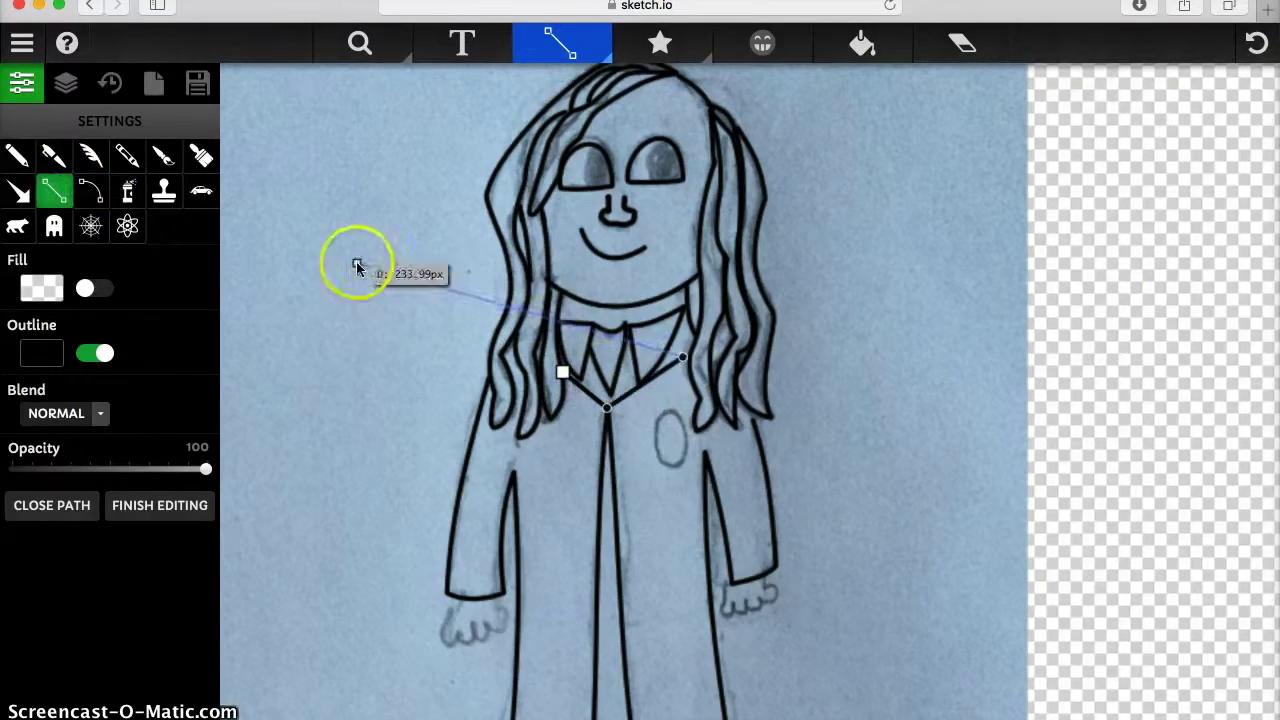
Step: Trace the oval badge on the chest with the Line tool and both hands with the Pencil
{"action": "left_click", "coordinate": [54, 191]}
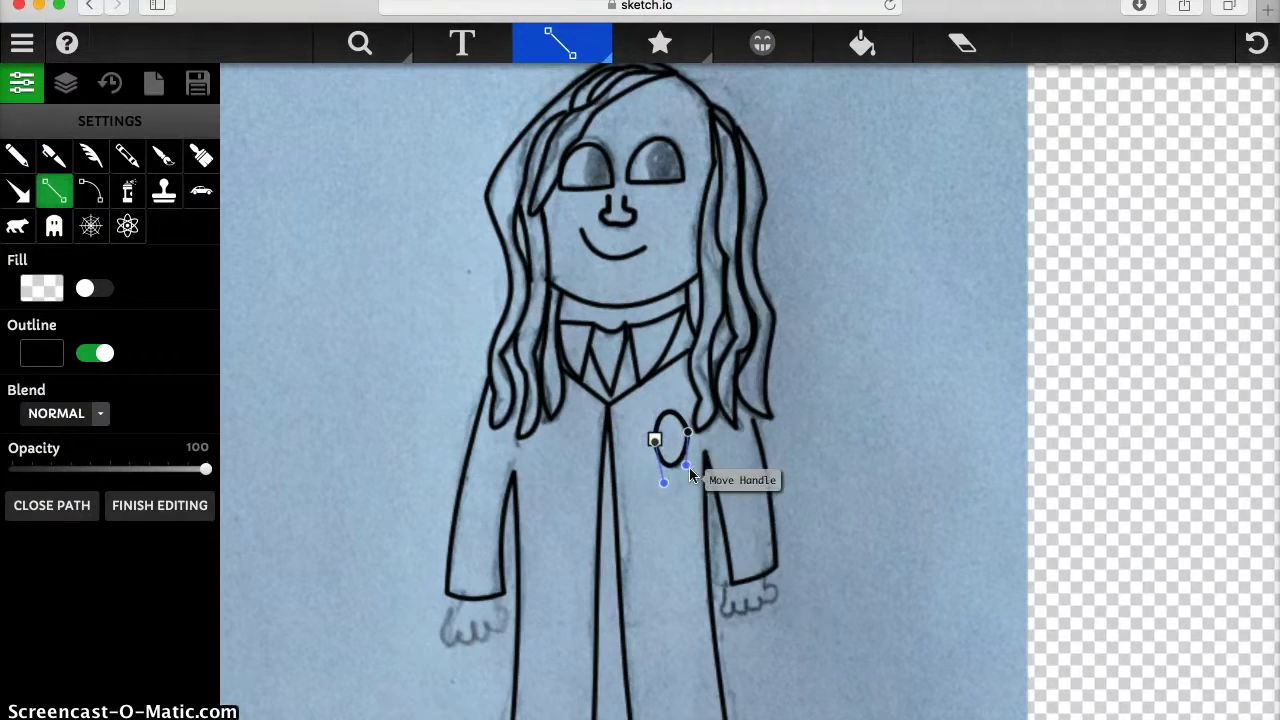
{"action": "key", "text": "p"}
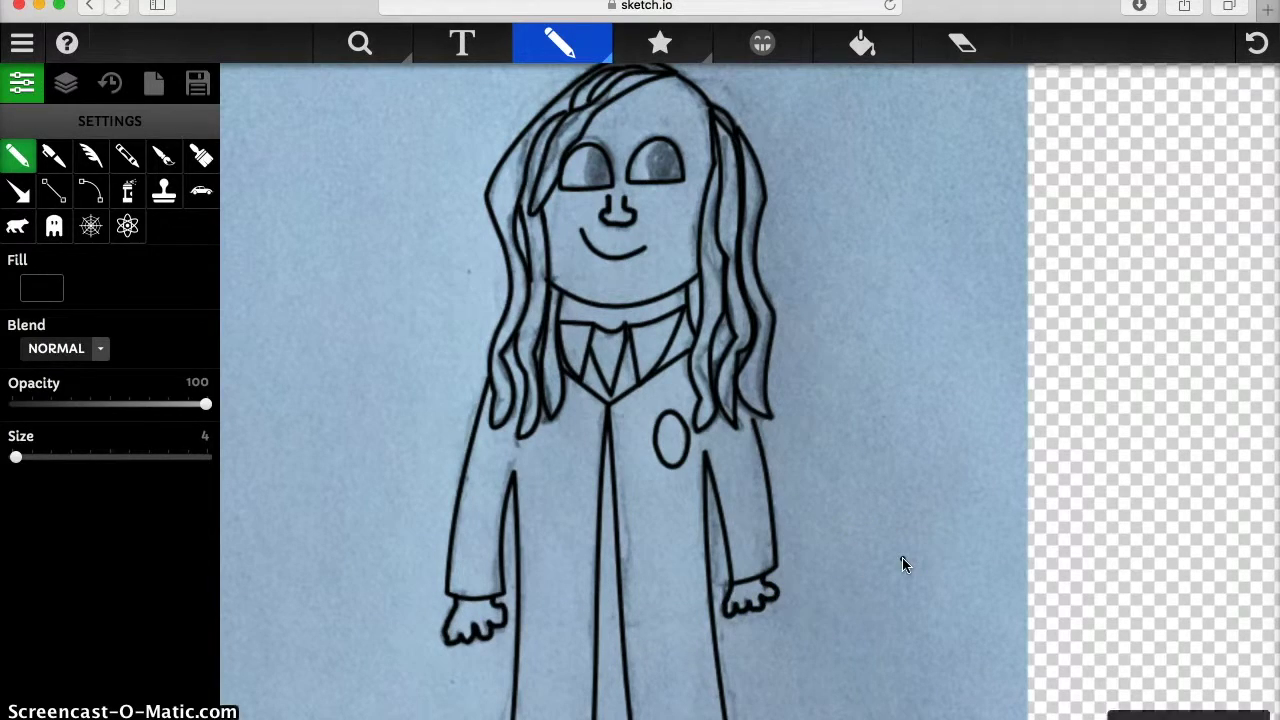
Step: Trace the curved back hem between the two coat halves and the right shoe with the Line tool
{"action": "scroll", "coordinate": [902, 565], "scroll_direction": "down", "scroll_amount": 5}
{"action": "left_click", "coordinate": [54, 191]}
{"action": "left_click", "coordinate": [614, 588]}
{"action": "left_click", "coordinate": [698, 583]}
{"action": "left_click", "coordinate": [713, 617]}
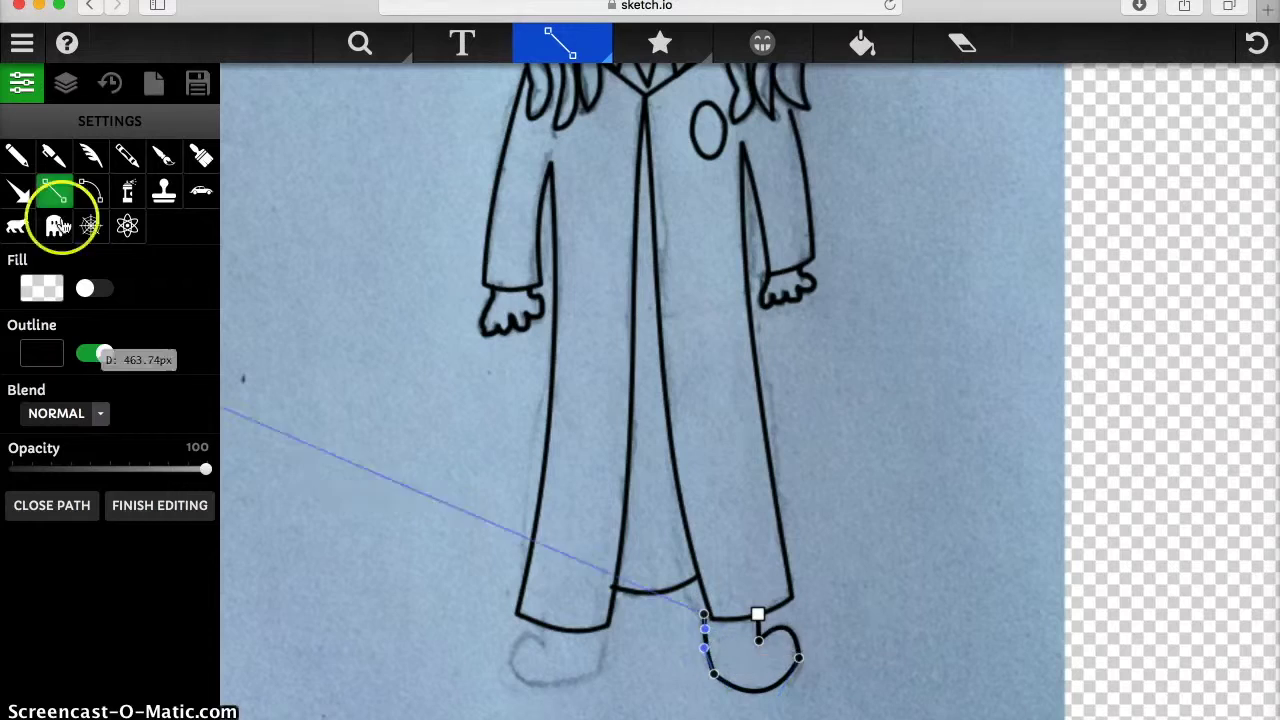
{"action": "scroll", "coordinate": [1020, 306], "scroll_direction": "up", "scroll_amount": 5}
{"action": "left_click", "coordinate": [566, 49]}
{"action": "left_click", "coordinate": [714, 612]}
{"action": "left_click", "coordinate": [706, 509]}
{"action": "left_click", "coordinate": [783, 497]}
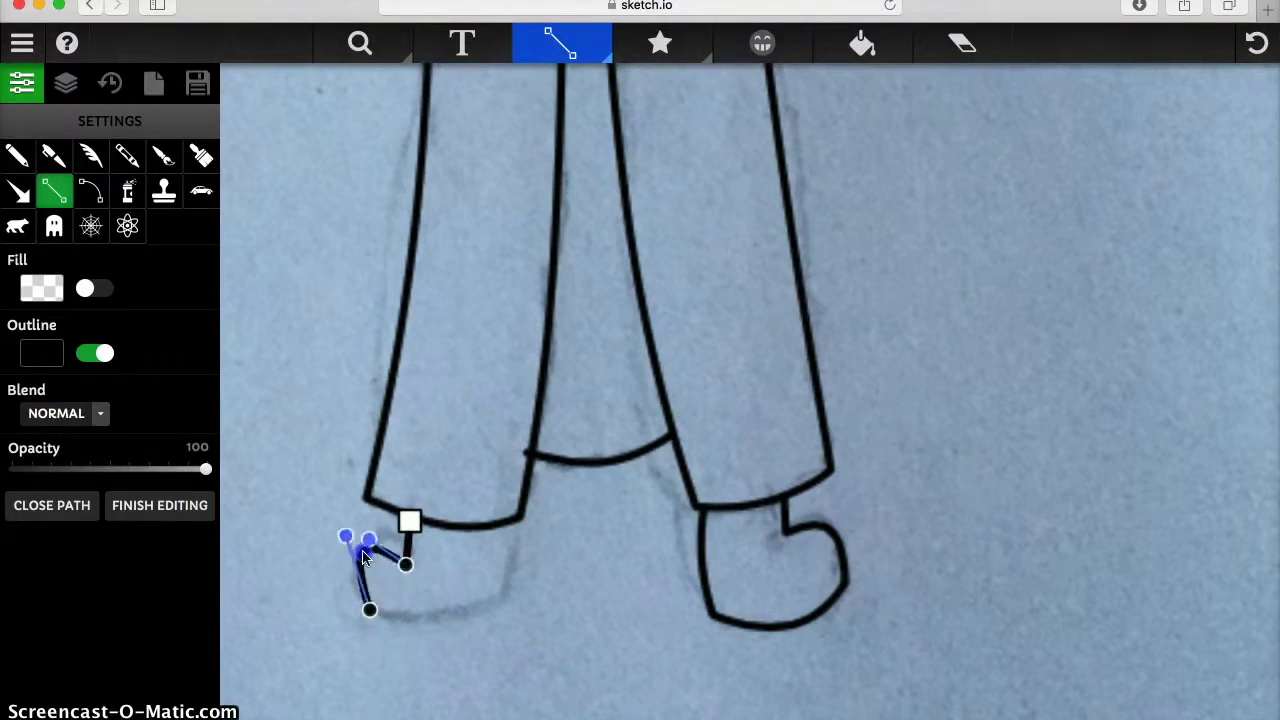
Step: Trace the left shoe below the coat's hem and end its path at the hem
{"action": "left_click", "coordinate": [514, 592]}
{"action": "left_click", "coordinate": [514, 523]}
{"action": "left_click", "coordinate": [514, 523]}
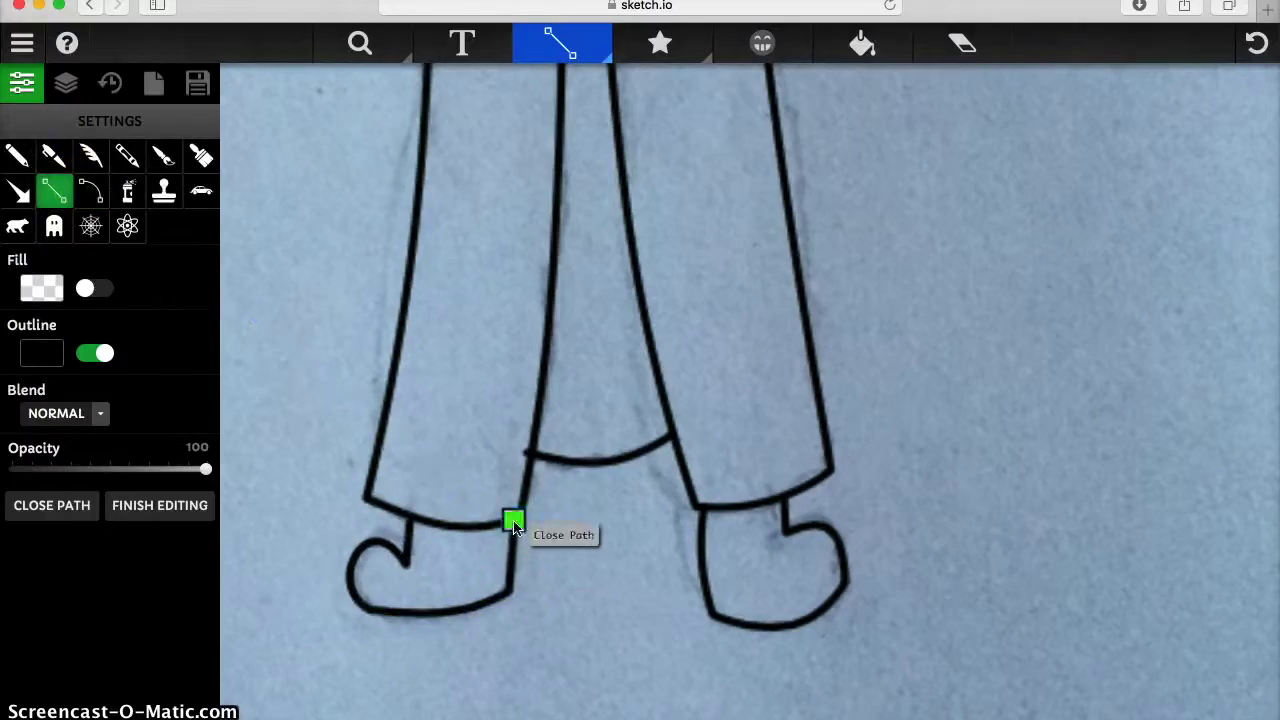
Step: Delete the blue sketch photo behind the outlines with the whole drawing in view
{"action": "left_click", "coordinate": [360, 43]}
{"action": "left_click_drag", "start_coordinate": [1238, 171], "coordinate": [1240, 218]}
{"action": "left_click", "coordinate": [434, 29]}
{"action": "left_click", "coordinate": [486, 286]}
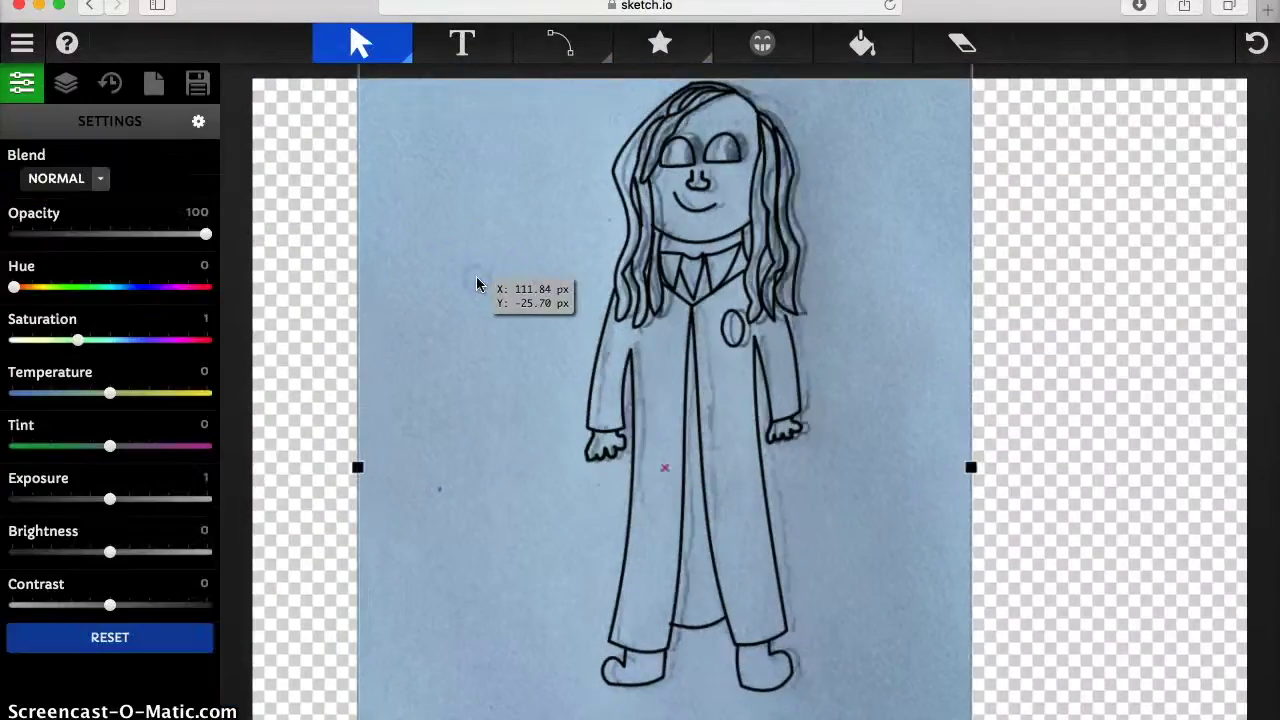
{"action": "key", "text": "Delete"}
Step: Try to fill the figure's eyes with white using Flood Fill
{"action": "left_click", "coordinate": [794, 143]}
{"action": "left_click", "coordinate": [680, 152]}
{"action": "left_click", "coordinate": [560, 43]}
{"action": "left_click", "coordinate": [1186, 86]}
{"action": "left_click", "coordinate": [862, 43]}
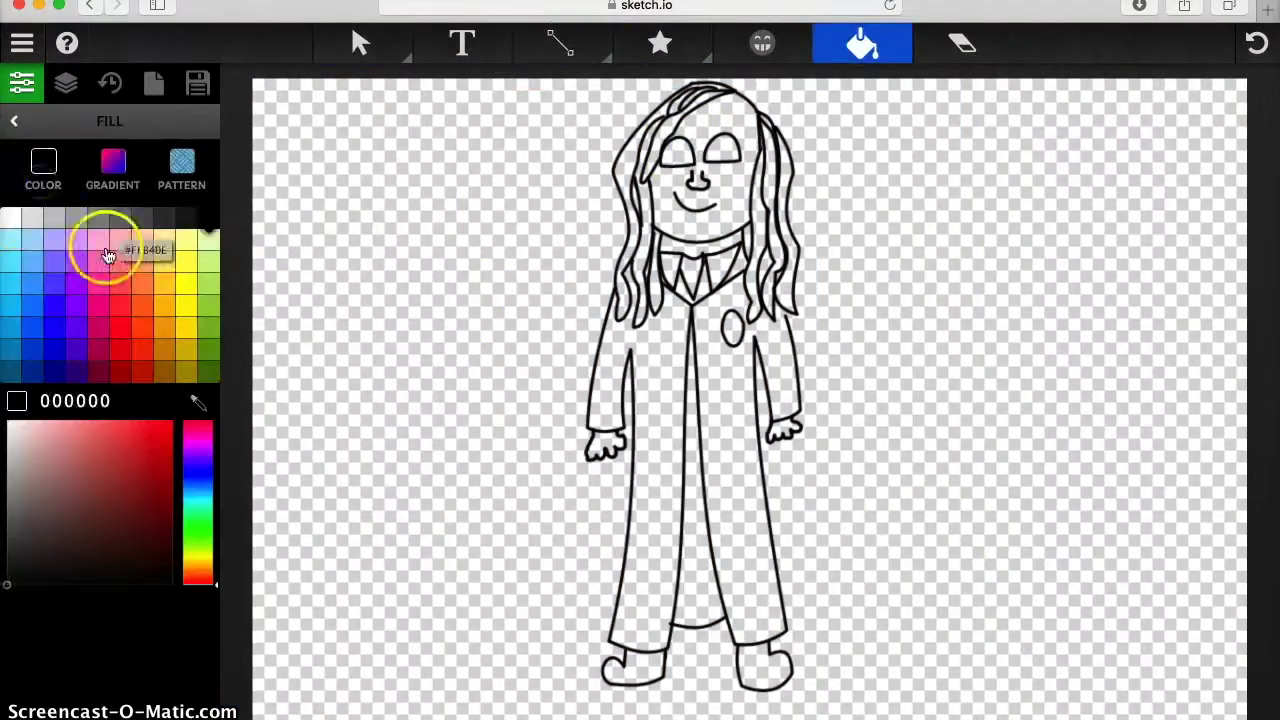
{"action": "left_click", "coordinate": [14, 214]}
{"action": "left_click", "coordinate": [720, 137]}
Step: Export the outline drawing as an image and save it to the Desktop as Outline
{"action": "left_click", "coordinate": [360, 43]}
{"action": "left_click", "coordinate": [128, 157]}
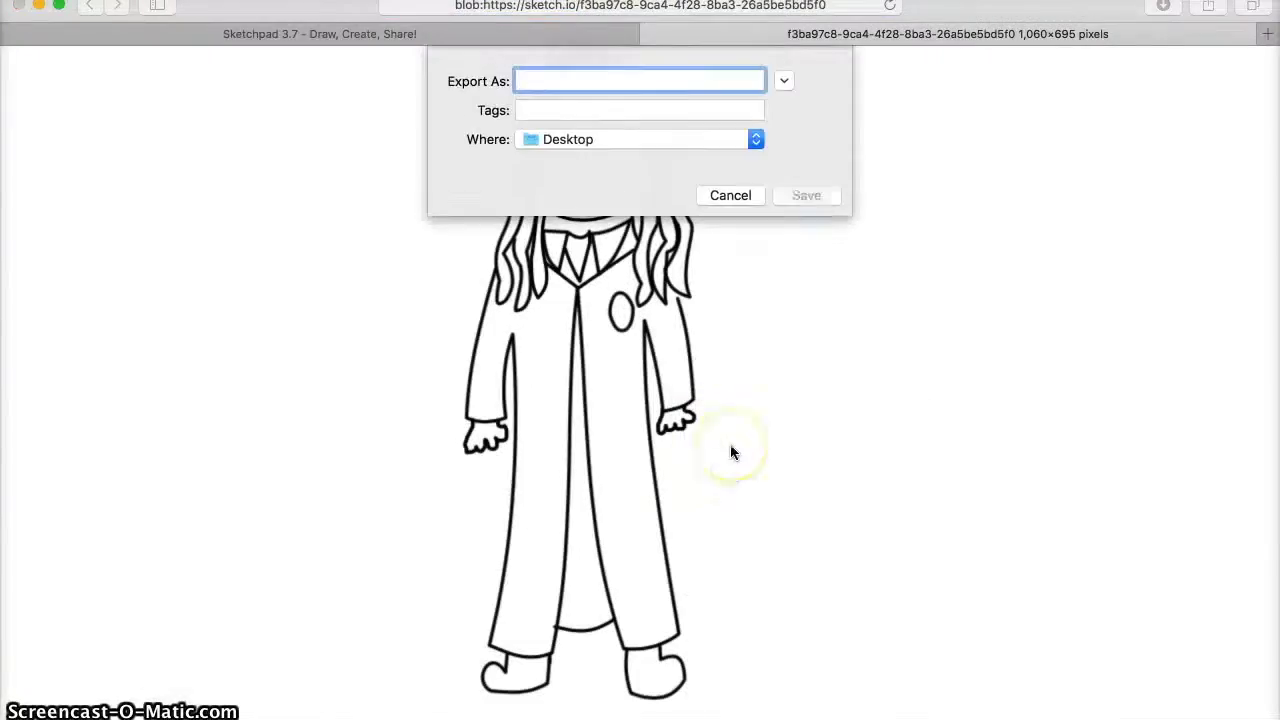
{"action": "type", "text": "Outline"}
{"action": "key", "text": "Return"}
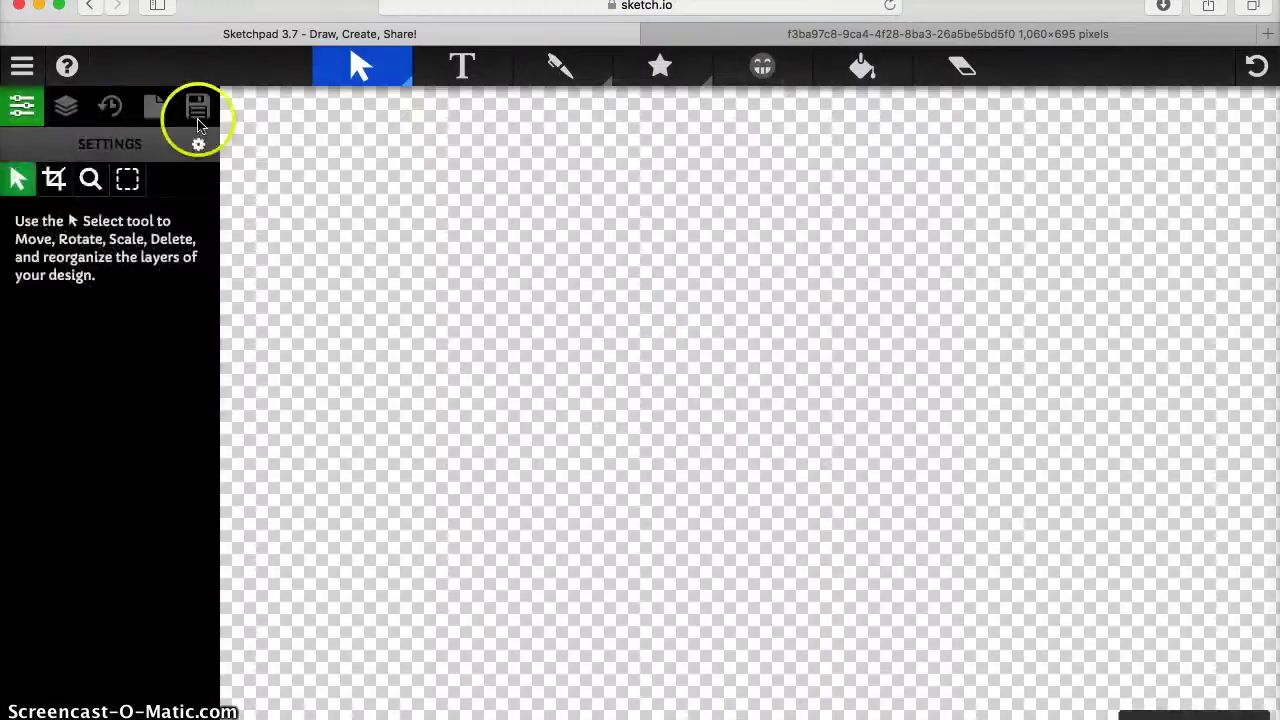
Step: Upload the saved outline image into Sketchpad as a new drawing
{"action": "left_click", "coordinate": [154, 106]}
{"action": "left_click", "coordinate": [60, 177]}
{"action": "double_click", "coordinate": [400, 120]}
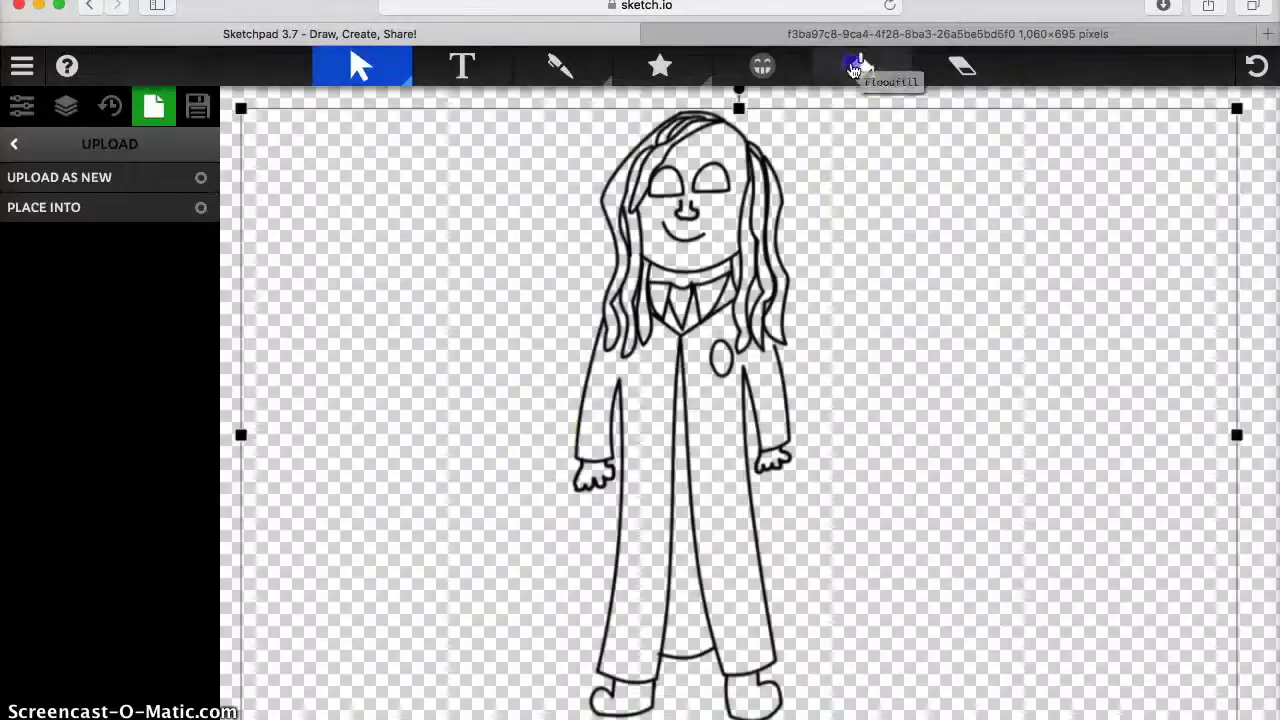
Step: Fill the face, neck and hands with skin tone F1D298, the eyes with white and the chest badge with brown
{"action": "left_click", "coordinate": [862, 66]}
{"action": "left_click", "coordinate": [172, 510]}
{"action": "left_click", "coordinate": [690, 215]}
{"action": "left_click", "coordinate": [783, 456]}
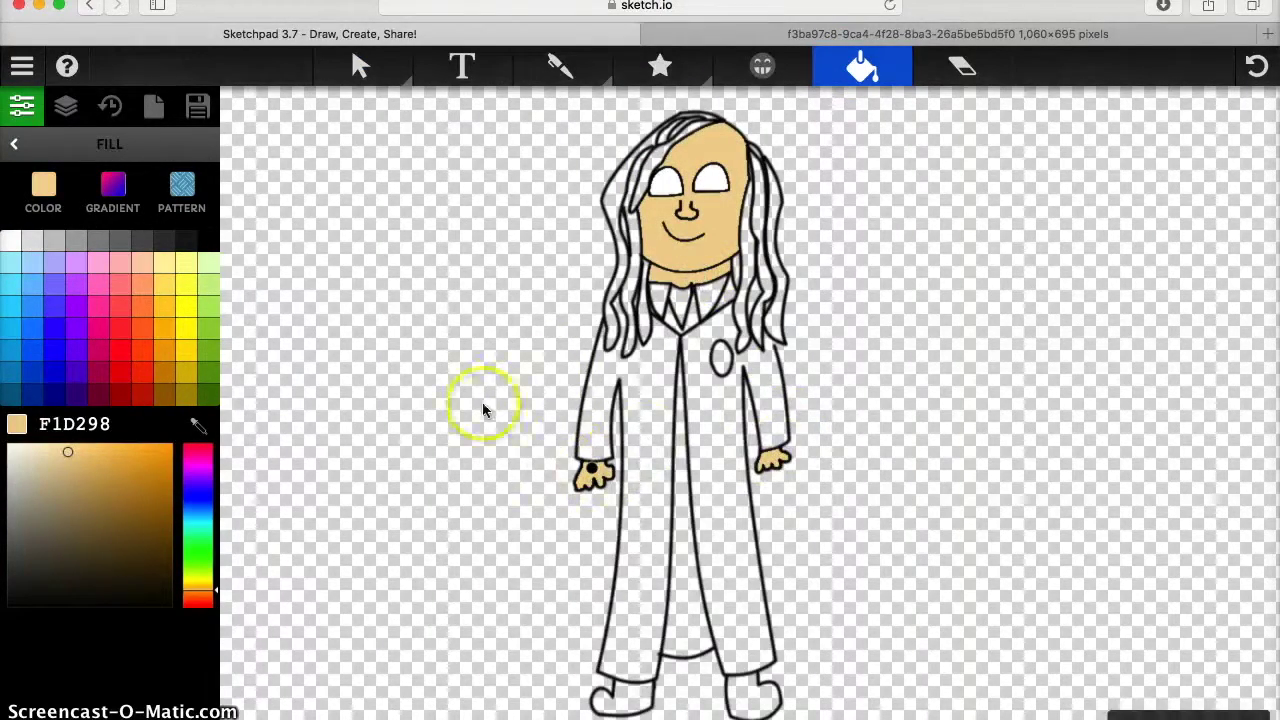
{"action": "left_click", "coordinate": [165, 393]}
{"action": "left_click", "coordinate": [722, 358]}
Step: Draw black pupils on the right side of both eyes with the Pencil at size 5
{"action": "left_click", "coordinate": [557, 66]}
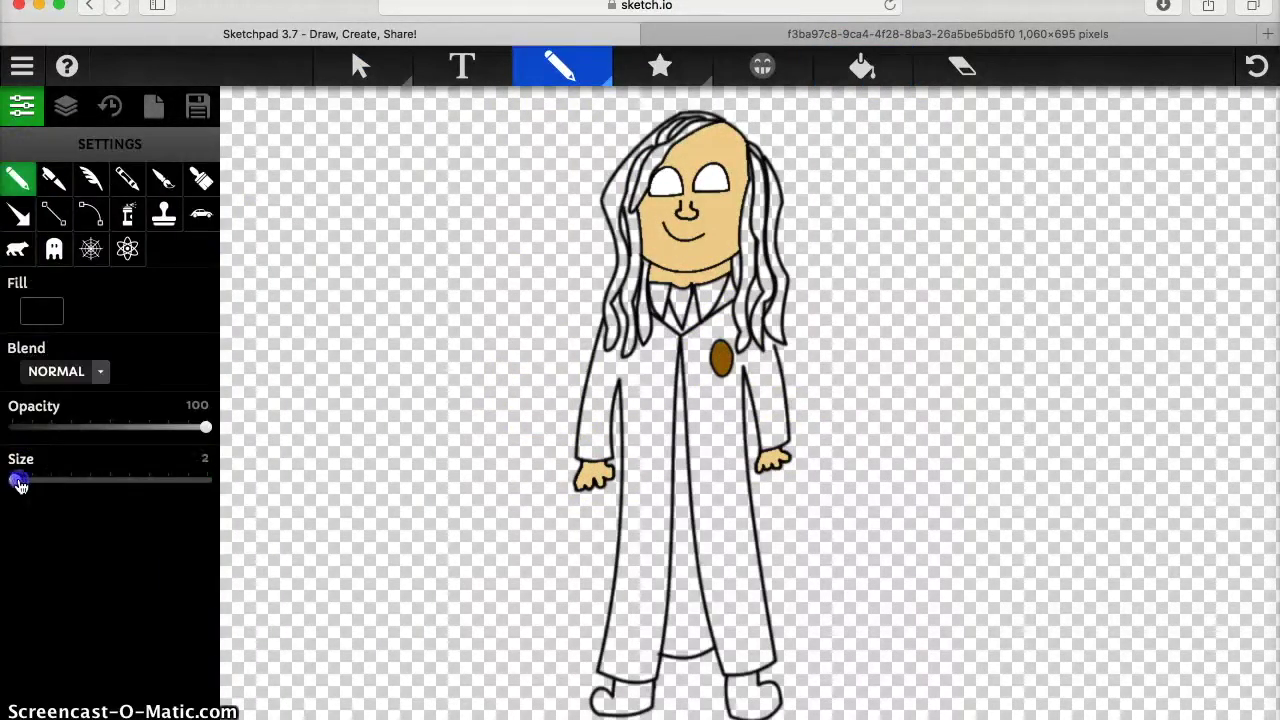
{"action": "scroll", "coordinate": [1143, 209], "scroll_direction": "up", "scroll_amount": 3}
{"action": "left_click_drag", "start_coordinate": [684, 237], "coordinate": [696, 272]}
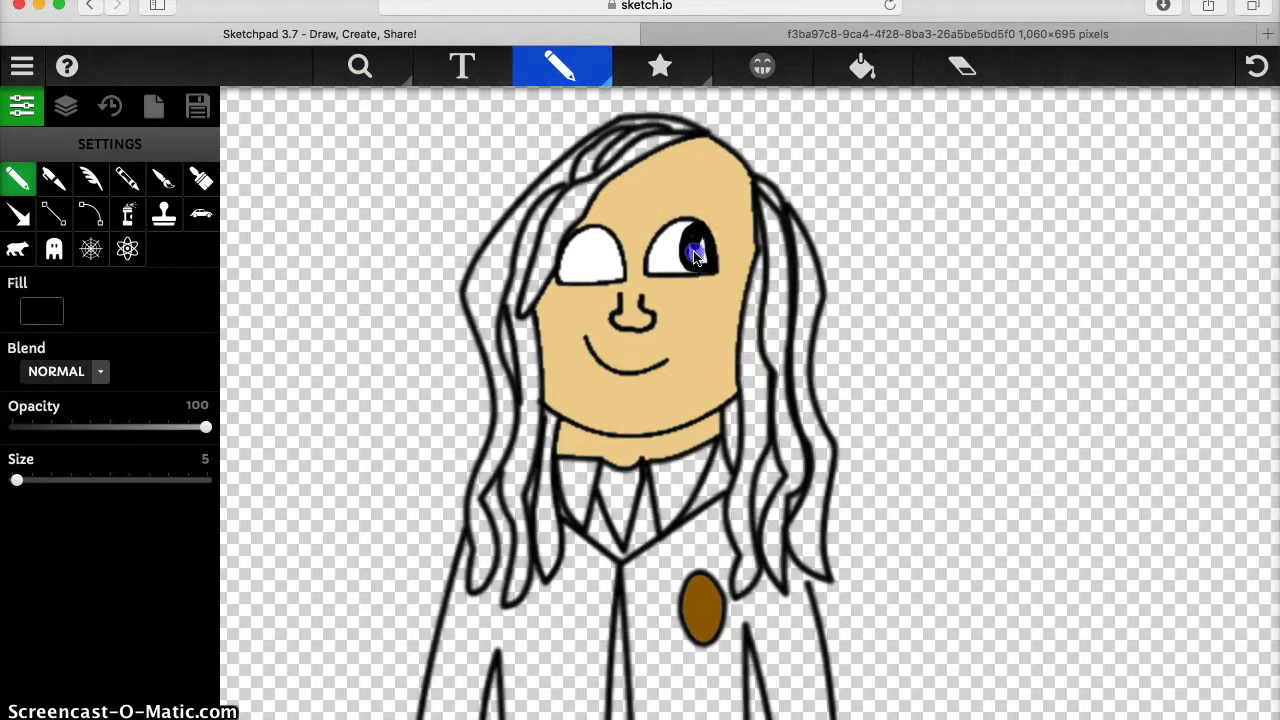
{"action": "left_click_drag", "start_coordinate": [614, 248], "coordinate": [612, 262]}
Step: Draw brown irises beside the black pupils in both eyes with the Pencil
{"action": "left_click", "coordinate": [41, 311]}
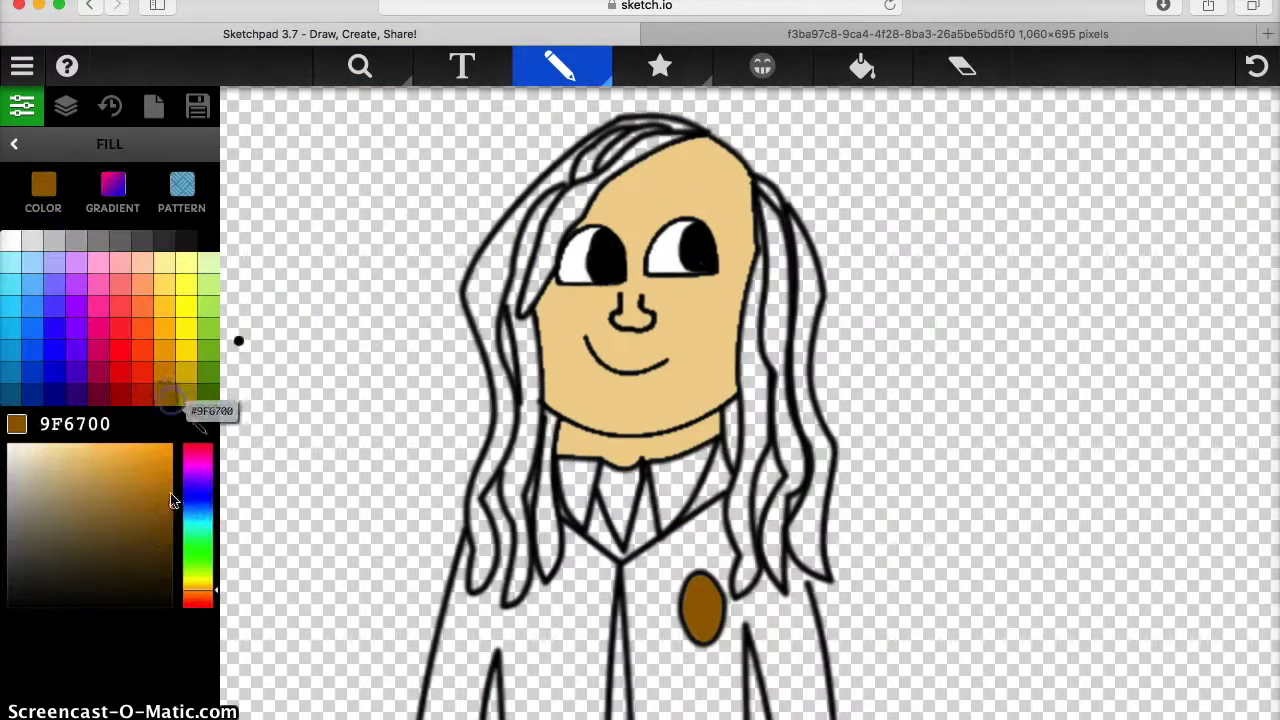
{"action": "left_click", "coordinate": [1245, 79]}
{"action": "left_click", "coordinate": [1265, 64]}
Step: Try filling a hair strand left of the face with brown 77530F, and undo it
{"action": "left_click", "coordinate": [862, 66]}
{"action": "left_click", "coordinate": [1257, 68]}
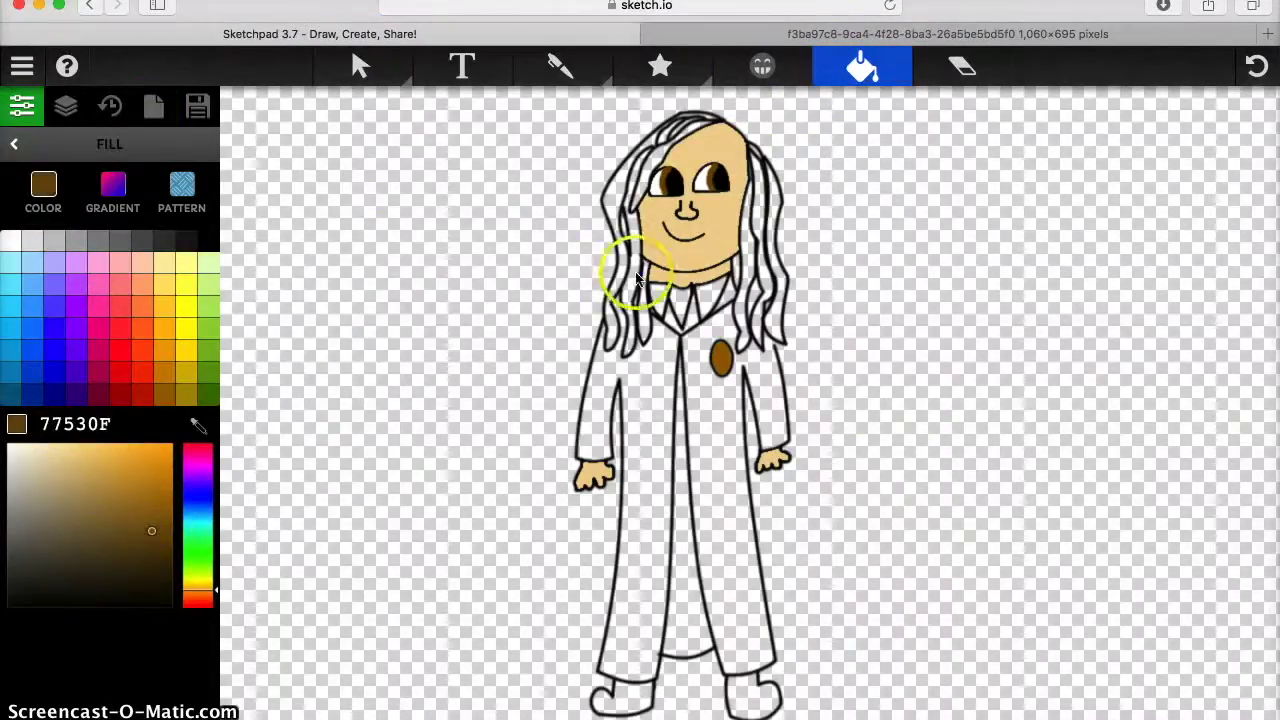
{"action": "left_click", "coordinate": [637, 279]}
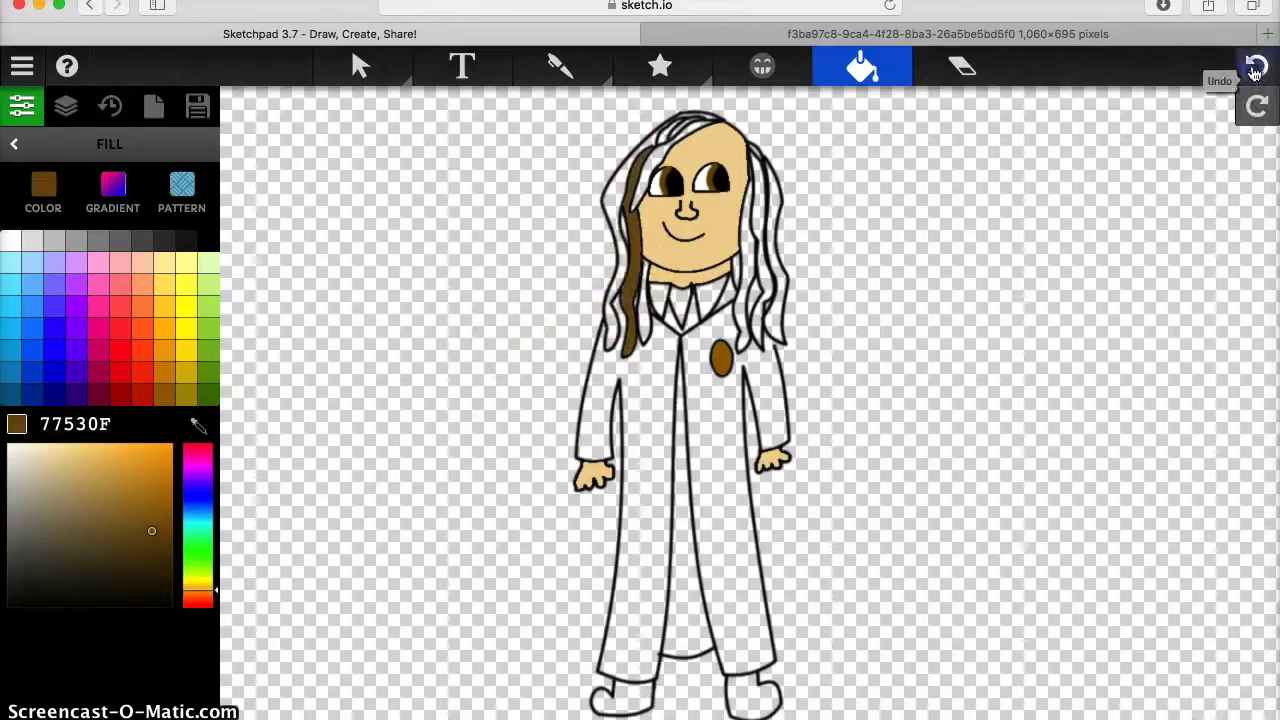
{"action": "key", "text": "super+z"}
Step: Fill all the hair strands on both sides of the head with dark brown 573E11
{"action": "left_click", "coordinate": [140, 551]}
{"action": "left_click", "coordinate": [640, 291]}
{"action": "key", "text": "super+z"}
{"action": "left_click", "coordinate": [665, 147]}
{"action": "left_click", "coordinate": [666, 129]}
{"action": "left_click", "coordinate": [757, 271]}
{"action": "left_click", "coordinate": [728, 172]}
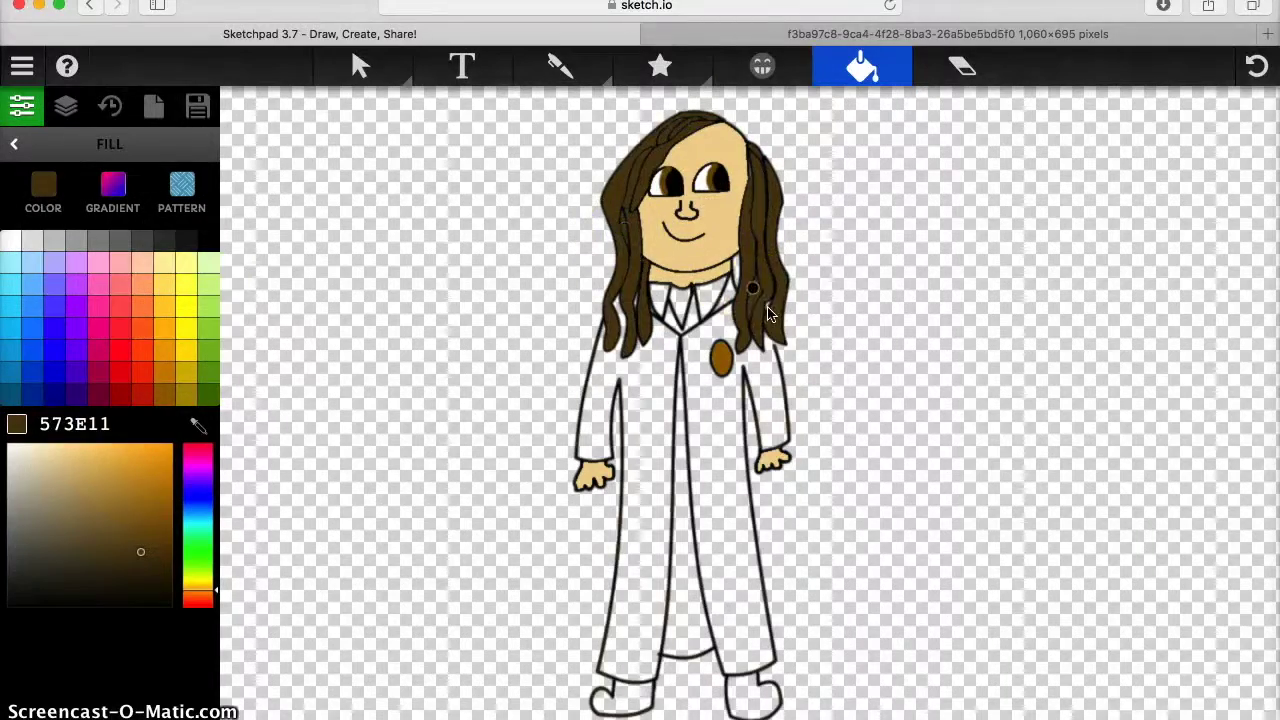
Step: Fill the coat's left half with near-black 1C1C1C and undo the same fill on its right half
{"action": "left_click", "coordinate": [206, 241]}
{"action": "left_click", "coordinate": [656, 425]}
{"action": "left_click", "coordinate": [737, 463]}
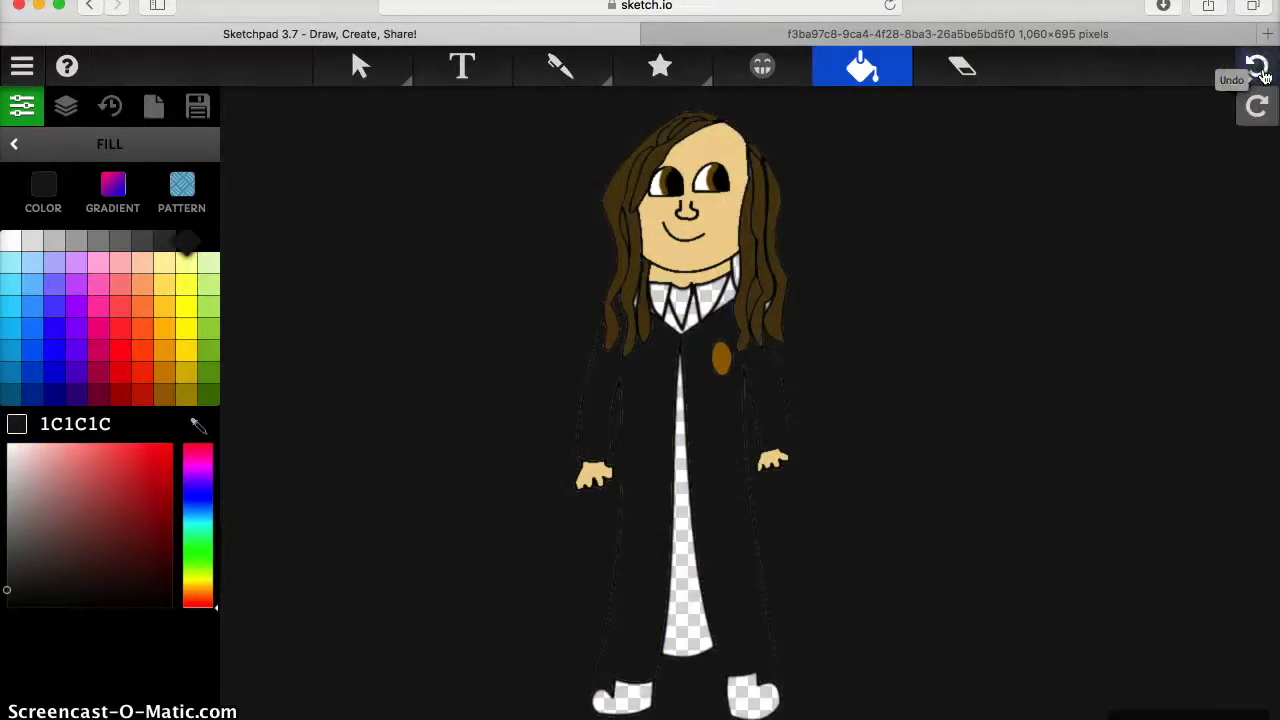
{"action": "left_click", "coordinate": [1257, 66]}
Step: Close the outline gap at the right shoulder with a line and fill the coat's right half with near-black
{"action": "left_click", "coordinate": [560, 66]}
{"action": "left_click", "coordinate": [141, 195]}
{"action": "left_click", "coordinate": [16, 145]}
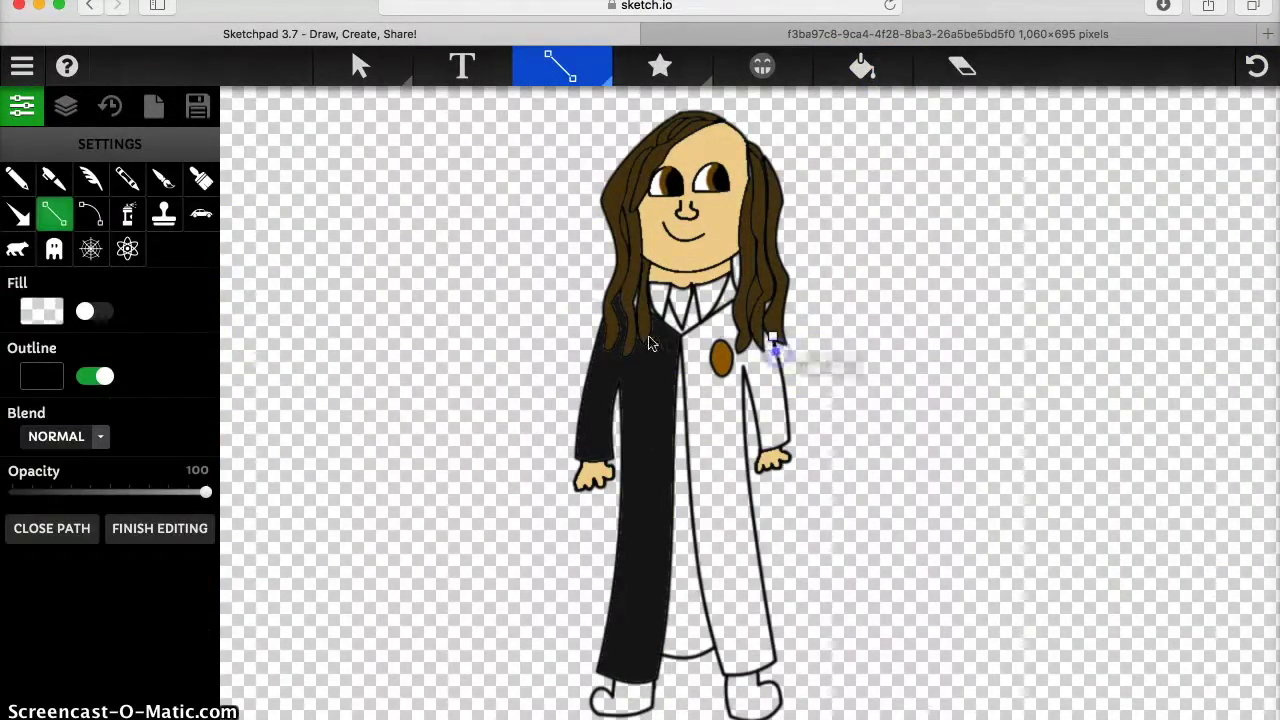
{"action": "key", "text": "f"}
{"action": "left_click", "coordinate": [721, 454]}
Step: Fill the shirt collar with white FFFFFF and the tie with red
{"action": "left_click", "coordinate": [691, 317], "text": "alt"}
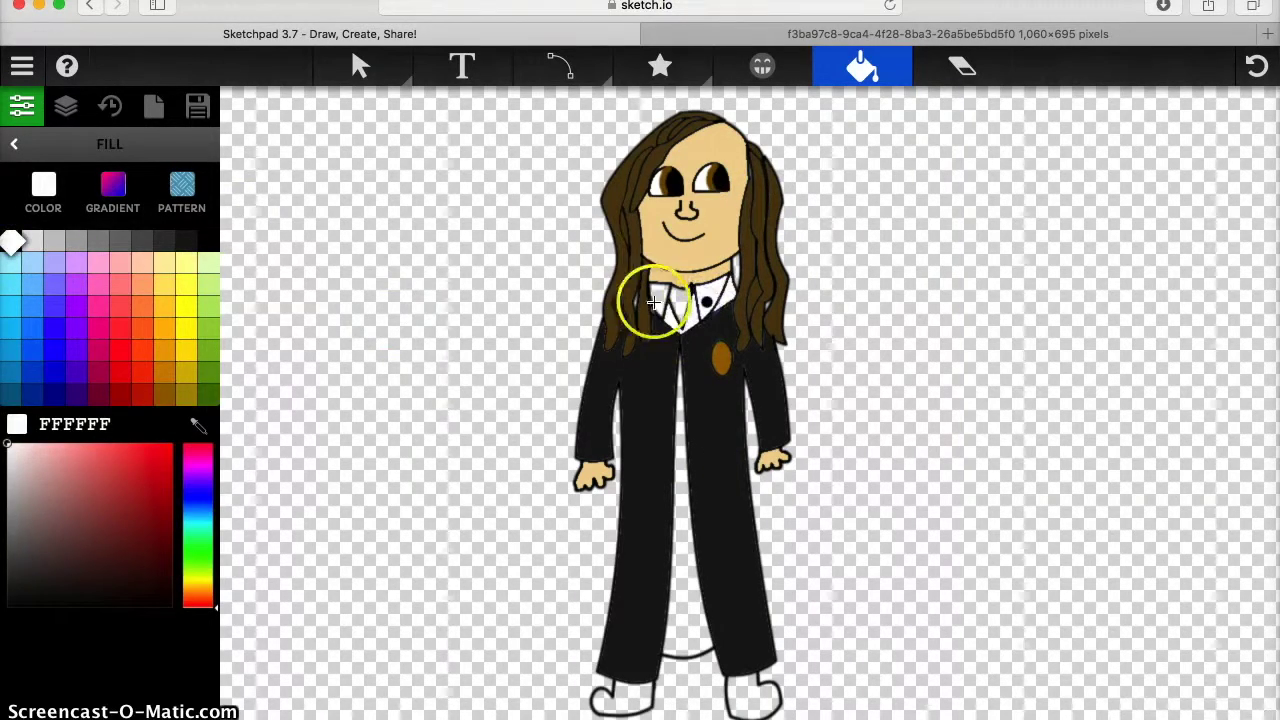
{"action": "left_click", "coordinate": [680, 314]}
Step: Draw yellow diagonal stripes across the red tie with the Line tool
{"action": "key", "text": "l"}
{"action": "left_click", "coordinate": [186, 305]}
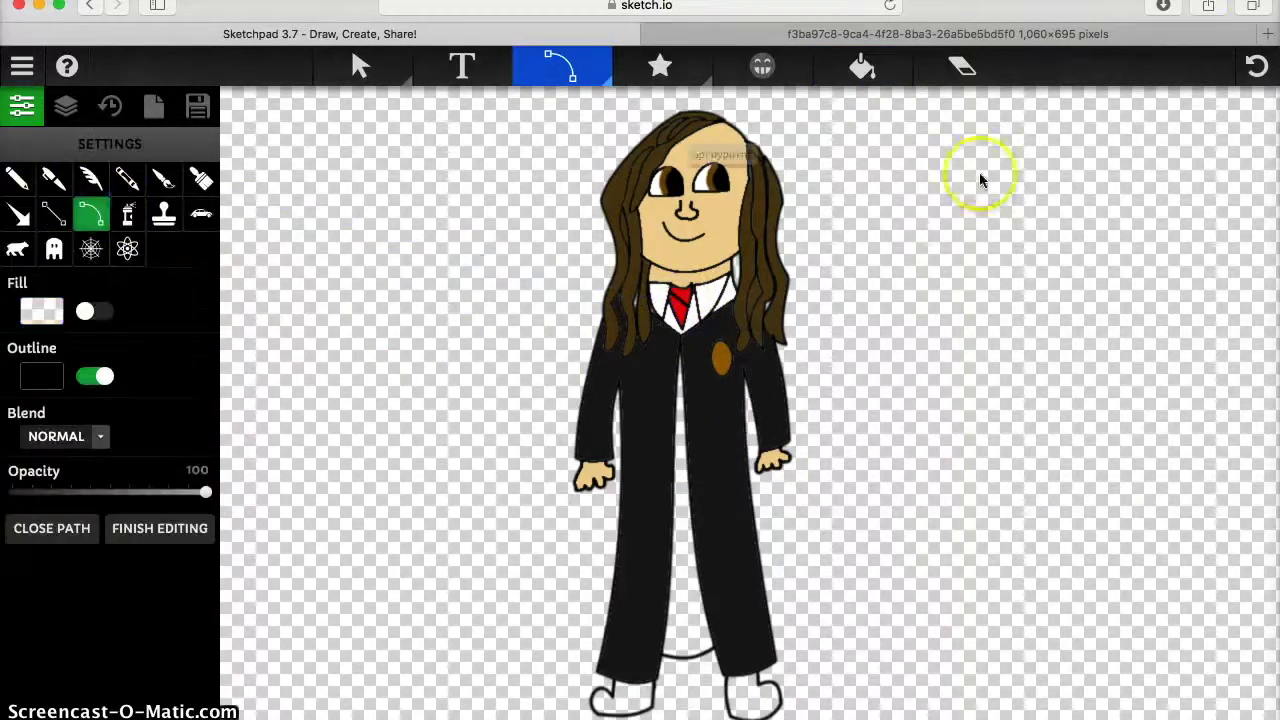
{"action": "left_click", "coordinate": [680, 275]}
{"action": "left_click", "coordinate": [671, 343]}
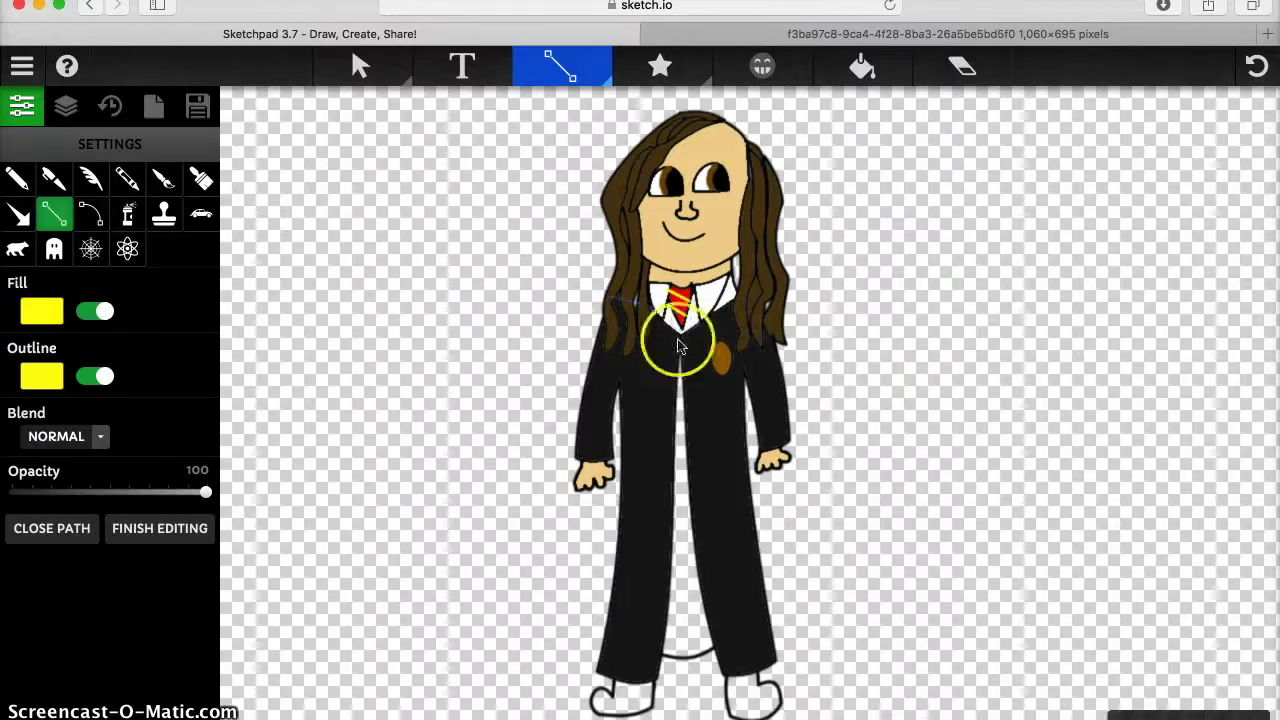
Step: Fill the area between the coat halves with grey AAAAAA and both shoes with black
{"action": "key", "text": "f"}
{"action": "left_click", "coordinate": [74, 241]}
{"action": "left_click", "coordinate": [688, 560]}
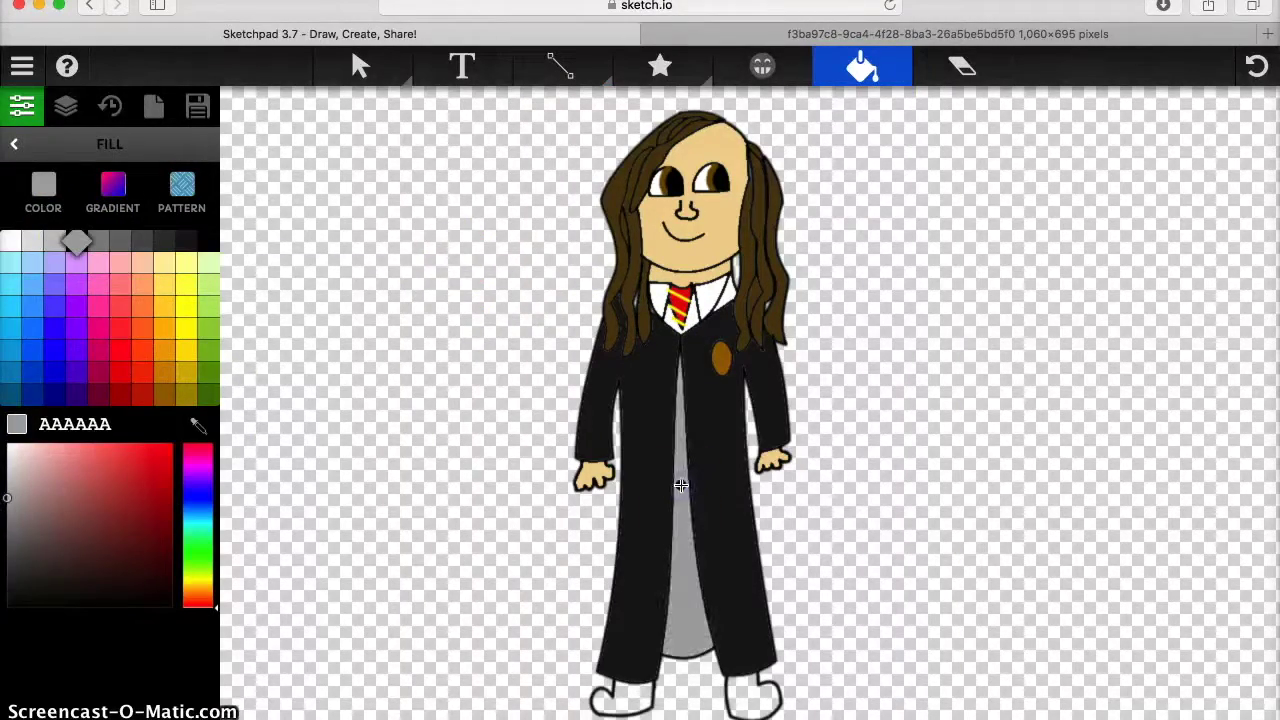
{"action": "left_click", "coordinate": [208, 241]}
{"action": "left_click", "coordinate": [755, 700]}
{"action": "left_click", "coordinate": [630, 695]}
Step: Touch up the outlines around the tie and left collar flap with the Line and Pencil tools
{"action": "key", "text": "z"}
{"action": "left_click", "coordinate": [933, 211]}
{"action": "key", "text": "l"}
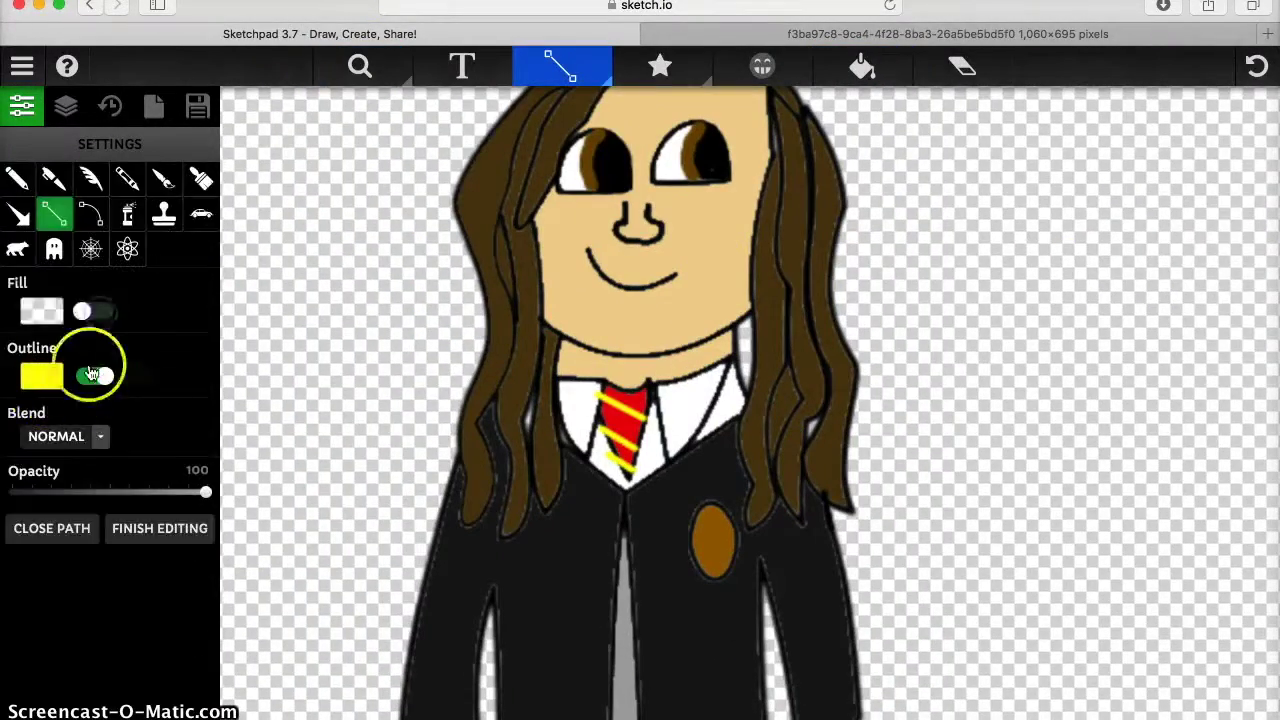
{"action": "left_click", "coordinate": [40, 374]}
{"action": "left_click_drag", "start_coordinate": [600, 388], "coordinate": [626, 475]}
{"action": "left_click", "coordinate": [14, 143]}
{"action": "left_click", "coordinate": [37, 171]}
{"action": "left_click", "coordinate": [28, 308]}
{"action": "left_click", "coordinate": [580, 463]}
{"action": "left_click", "coordinate": [603, 437]}
{"action": "left_click", "coordinate": [360, 66]}
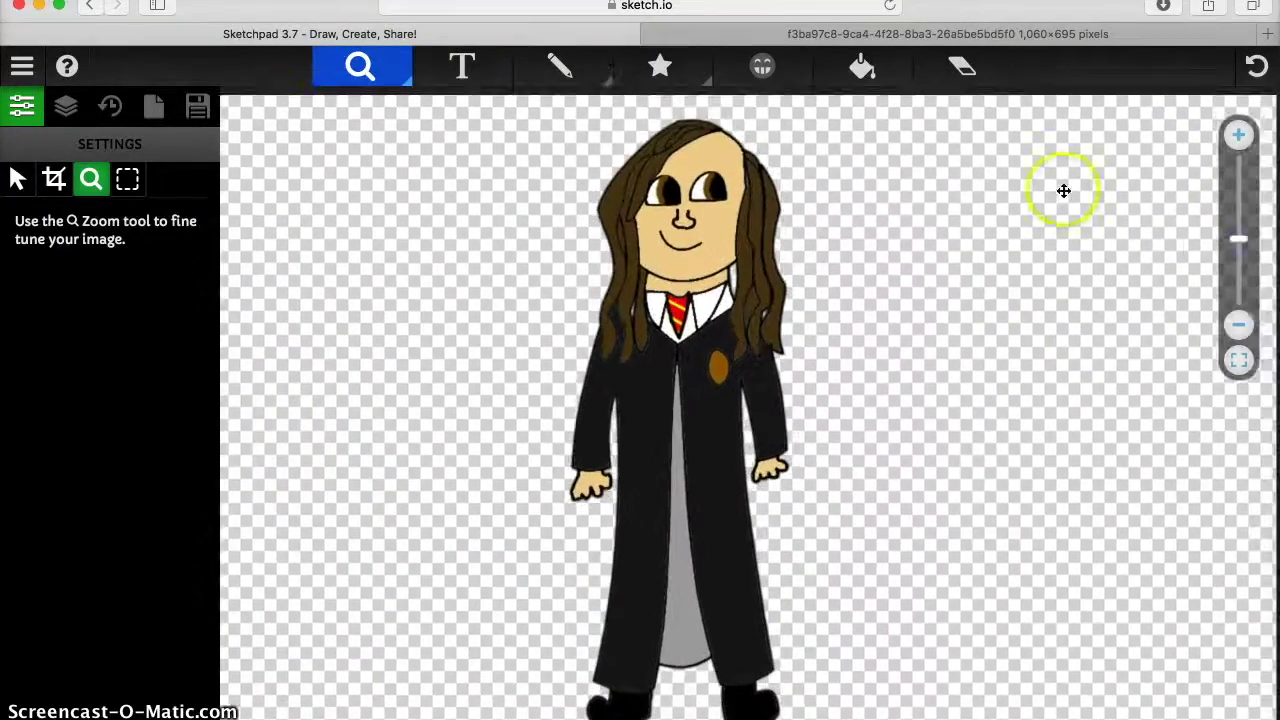
Step: Export the coloured figure as an image
{"action": "left_click", "coordinate": [862, 66]}
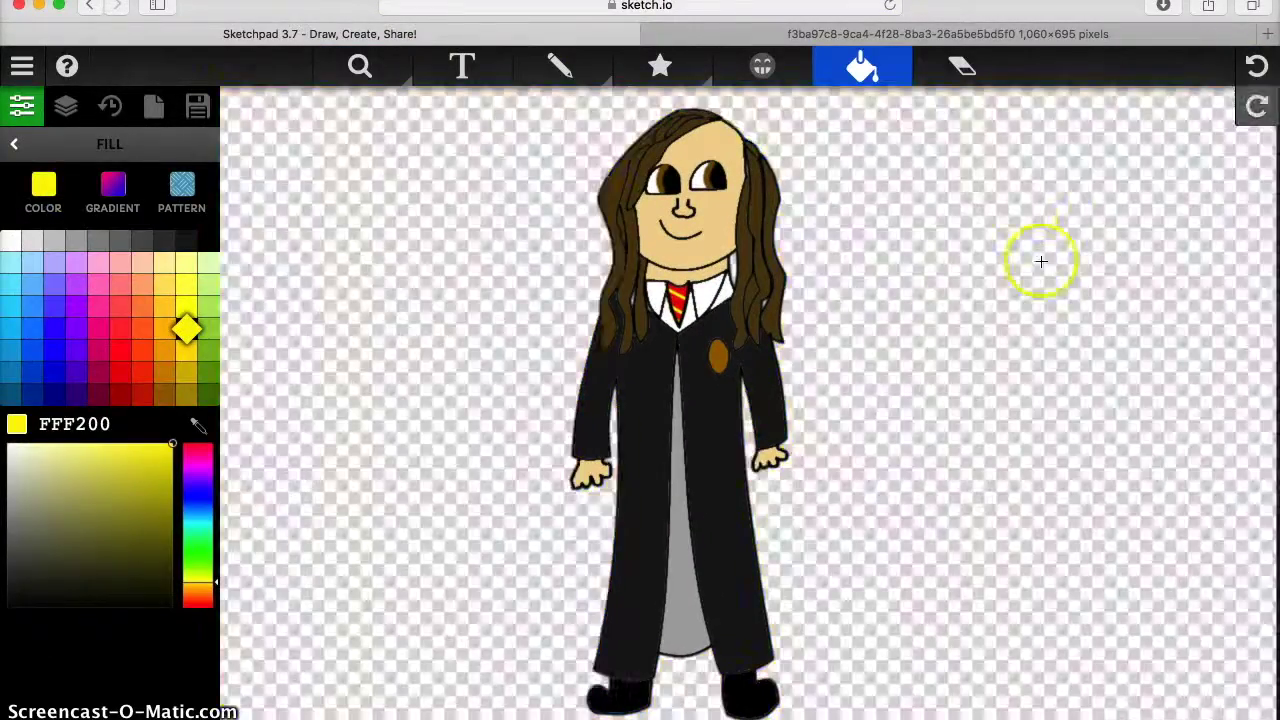
{"action": "right_click", "coordinate": [670, 370]}
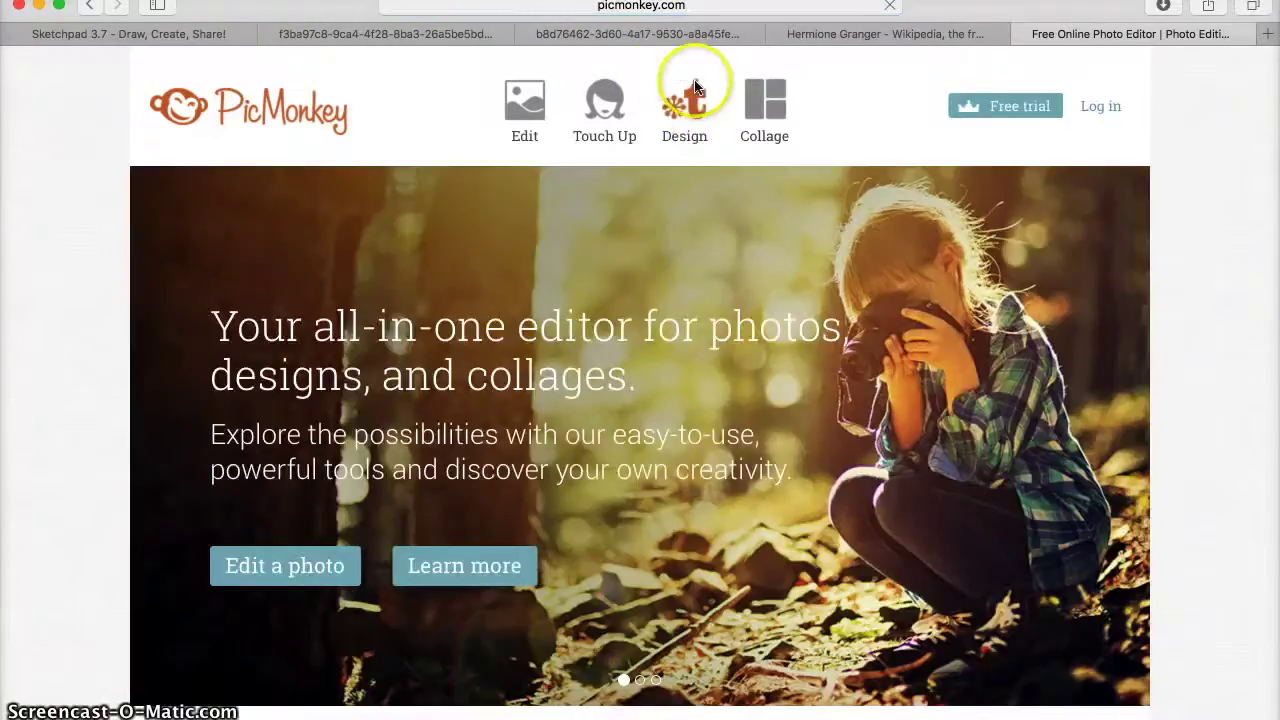
Step: Switch to PicMonkey, start a blank design and set its canvas colour to red
{"action": "left_click", "coordinate": [697, 80]}
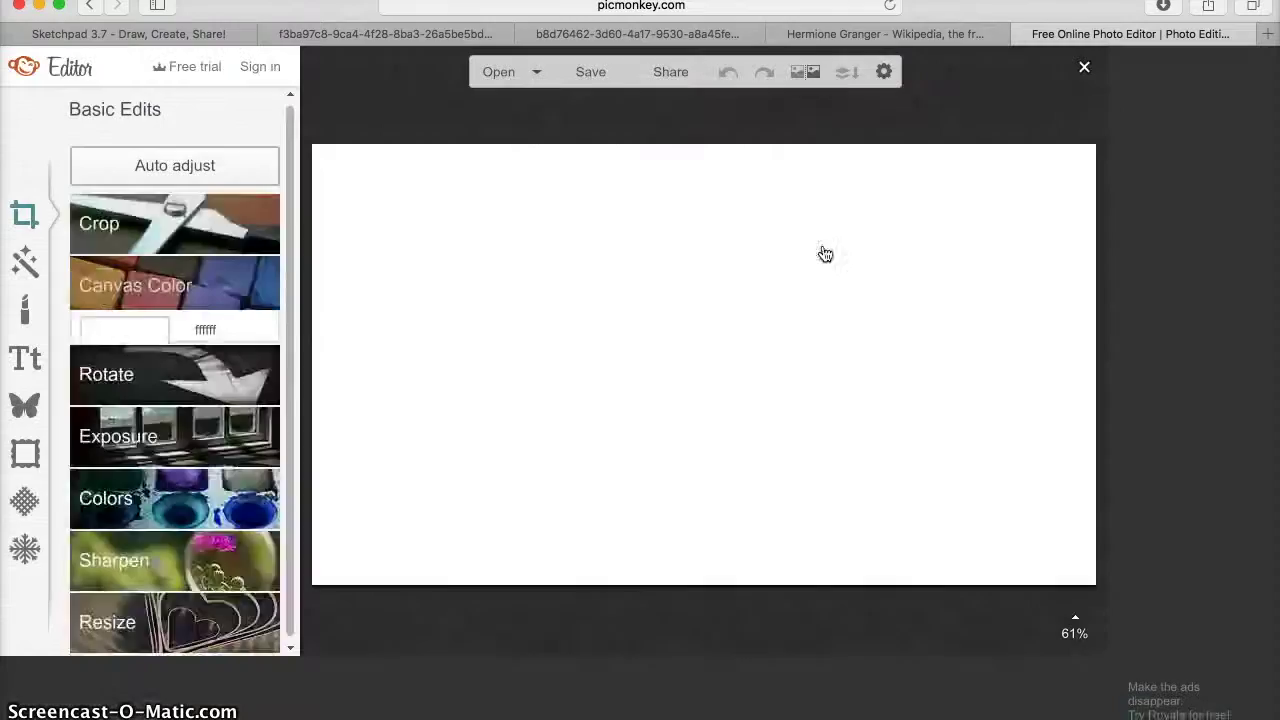
{"action": "left_click", "coordinate": [170, 387]}
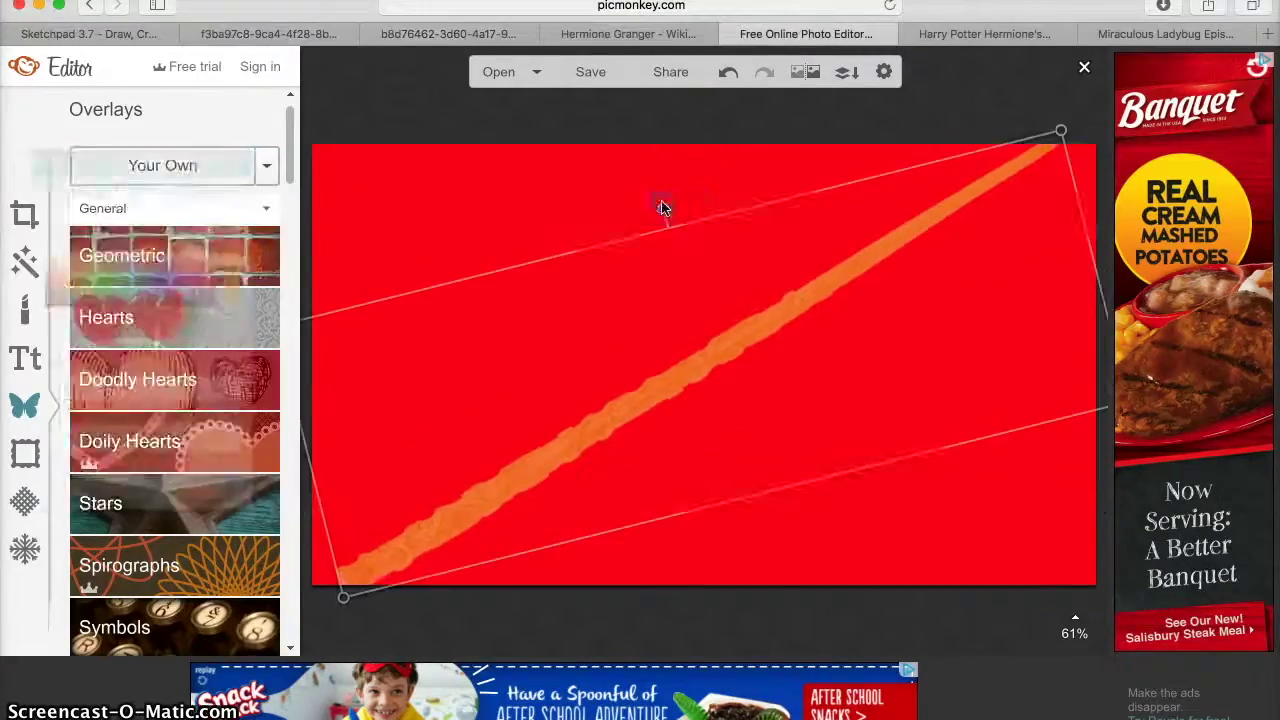
Step: Set the canvas colour behind the diagonal wand to red and apply it
{"action": "left_click", "coordinate": [25, 500]}
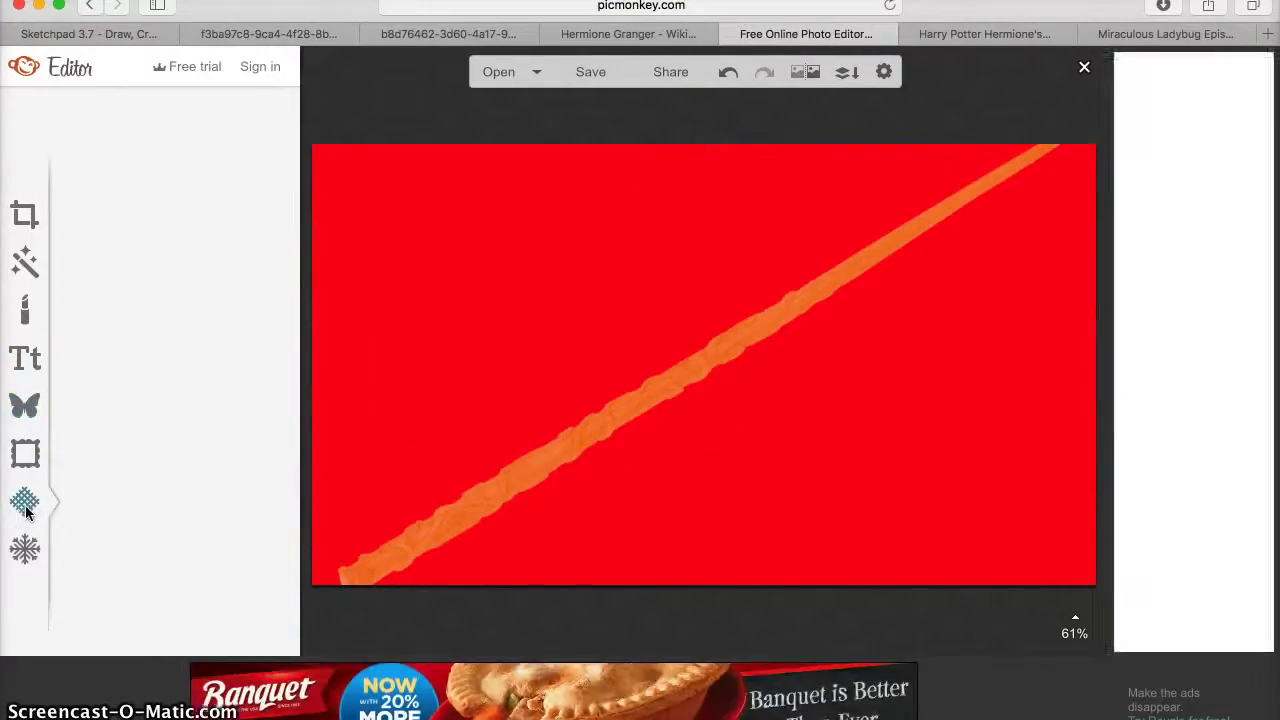
{"action": "left_click", "coordinate": [168, 290]}
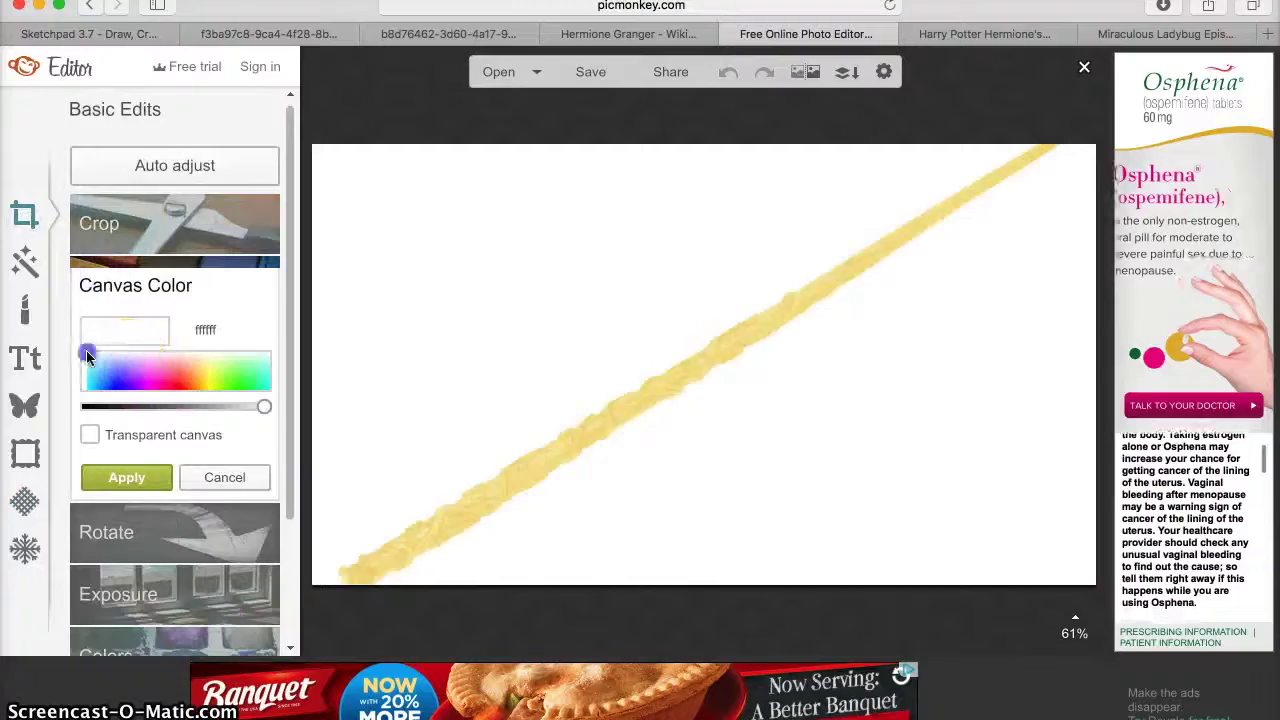
{"action": "left_click_drag", "start_coordinate": [87, 357], "coordinate": [186, 380]}
{"action": "left_click", "coordinate": [126, 477]}
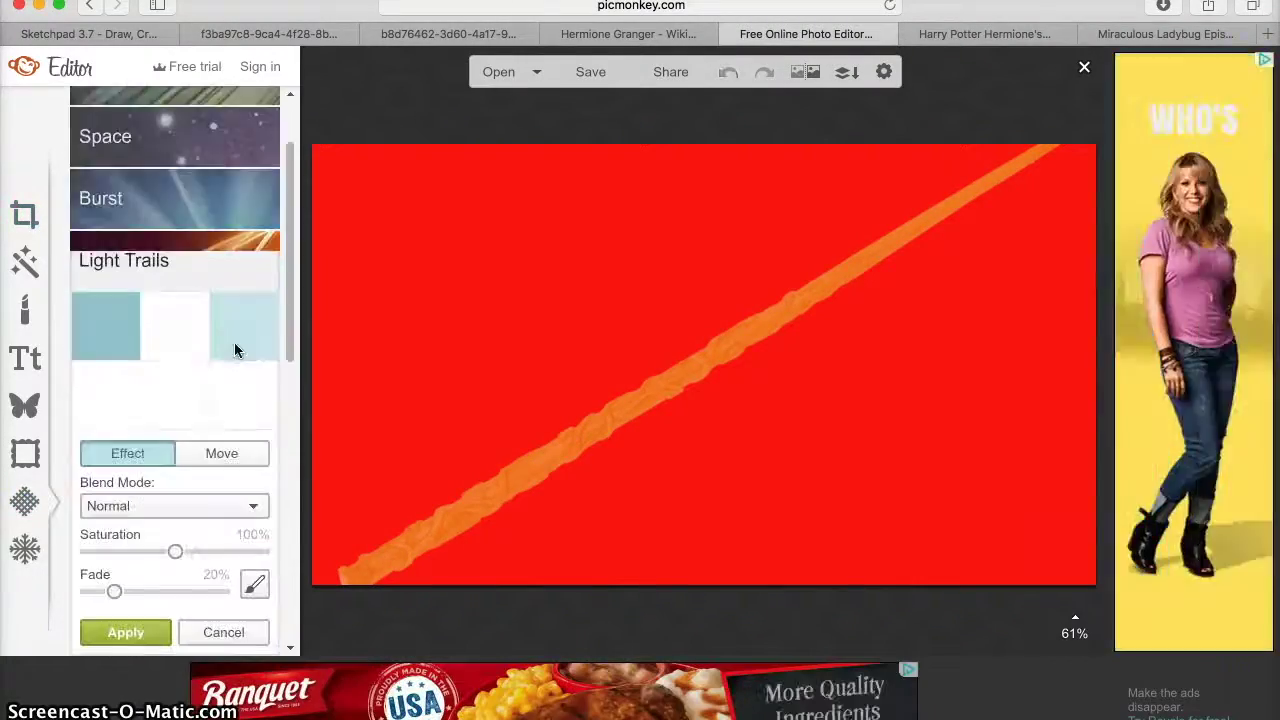
Step: Apply the golden-burst Light Trails texture in Multiply mode at 20% fade, flipping and rotating it so the trails spread across the canvas's lower-left area
{"action": "left_click", "coordinate": [235, 350]}
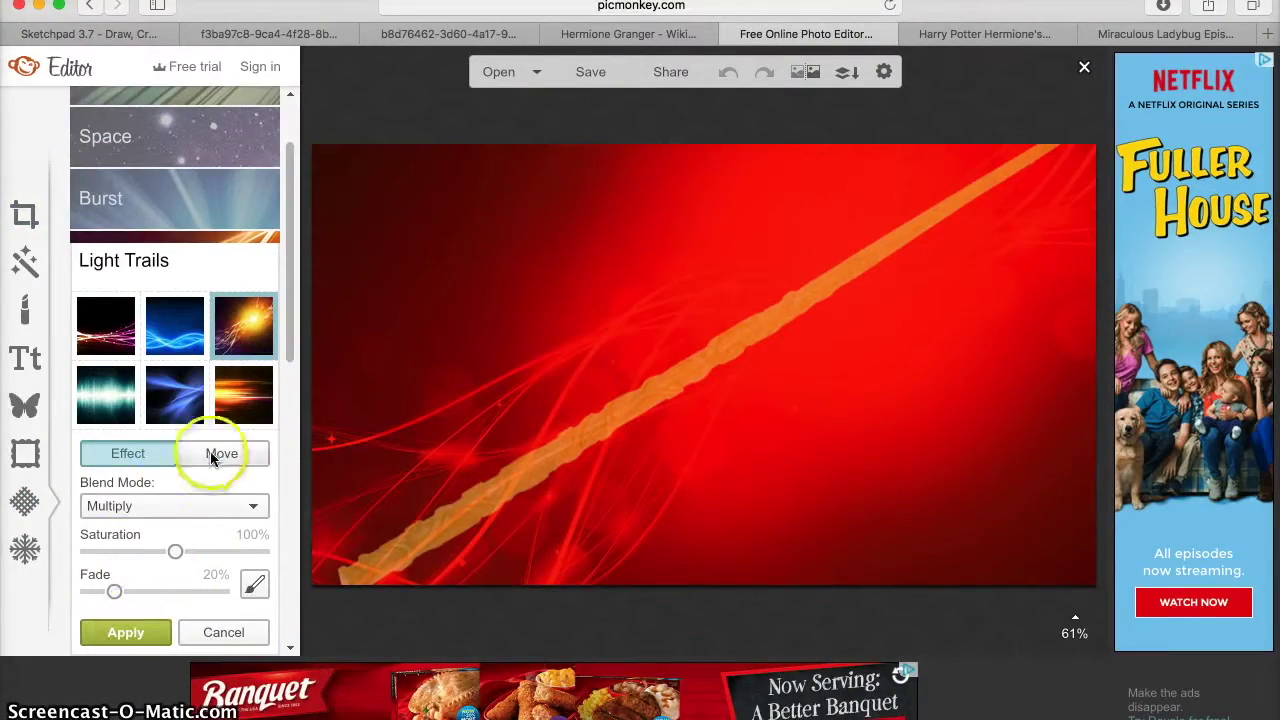
{"action": "left_click", "coordinate": [243, 491]}
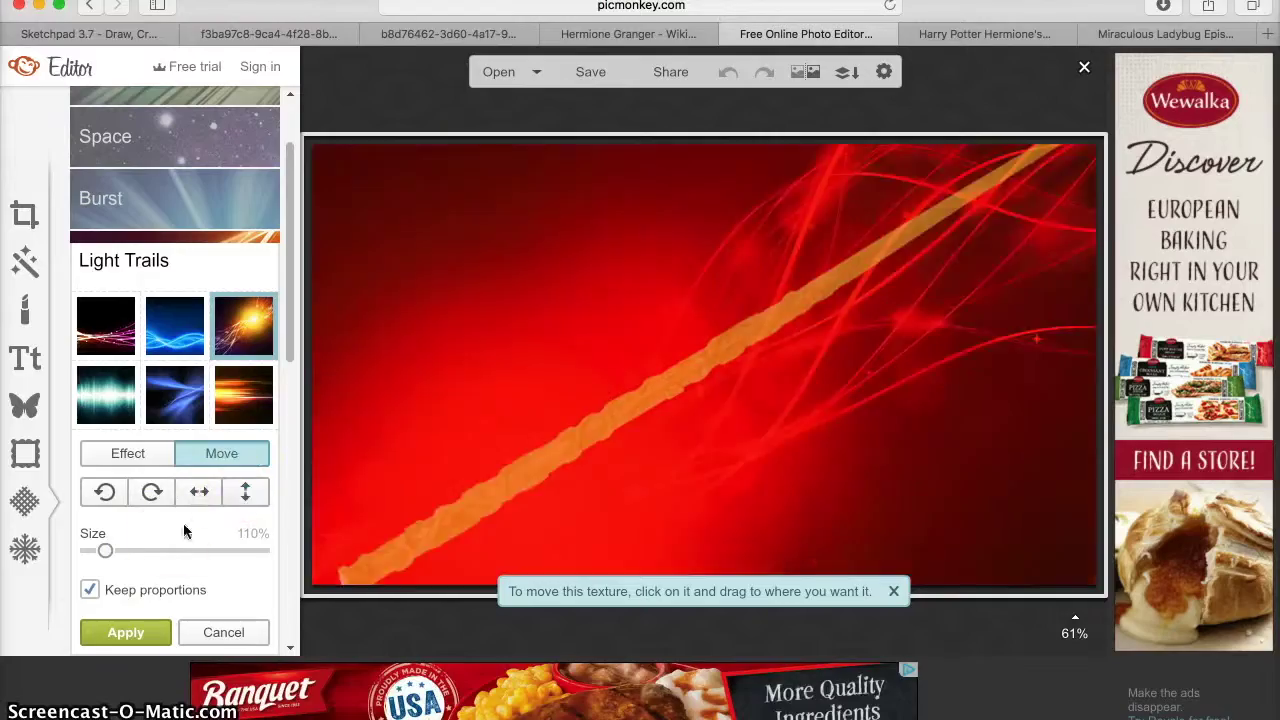
{"action": "left_click", "coordinate": [245, 493]}
{"action": "left_click", "coordinate": [151, 493]}
{"action": "left_click", "coordinate": [148, 502]}
{"action": "left_click", "coordinate": [126, 632]}
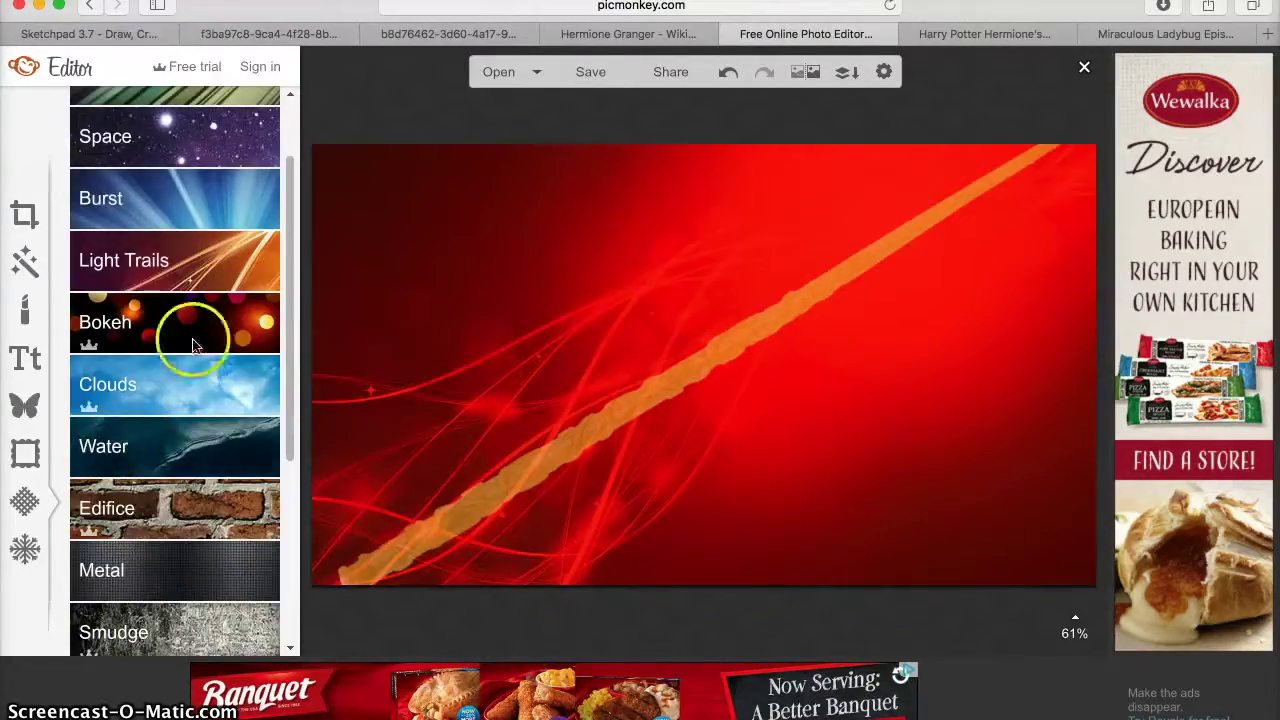
Step: Add the exported image of the coloured long-haired figure to the design as a custom overlay
{"action": "scroll", "coordinate": [186, 343], "scroll_direction": "down", "scroll_amount": 5}
{"action": "left_click", "coordinate": [25, 404]}
{"action": "left_click", "coordinate": [162, 165]}
{"action": "double_click", "coordinate": [355, 159]}
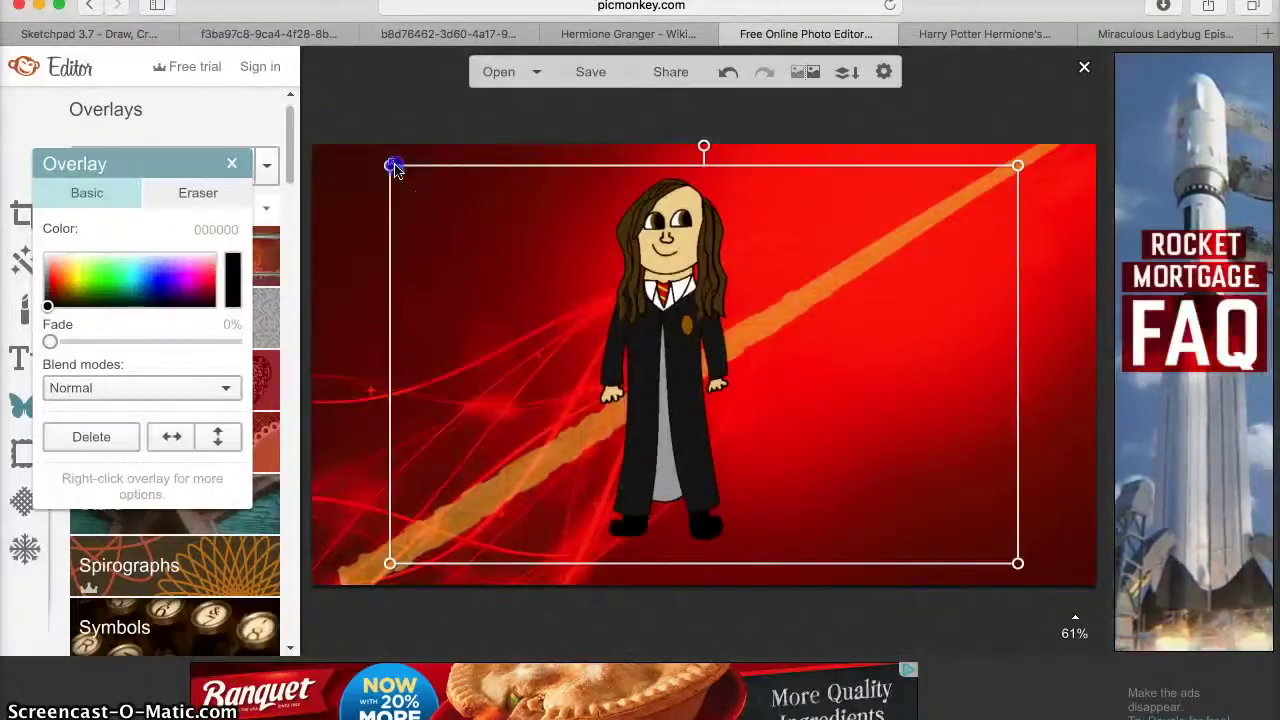